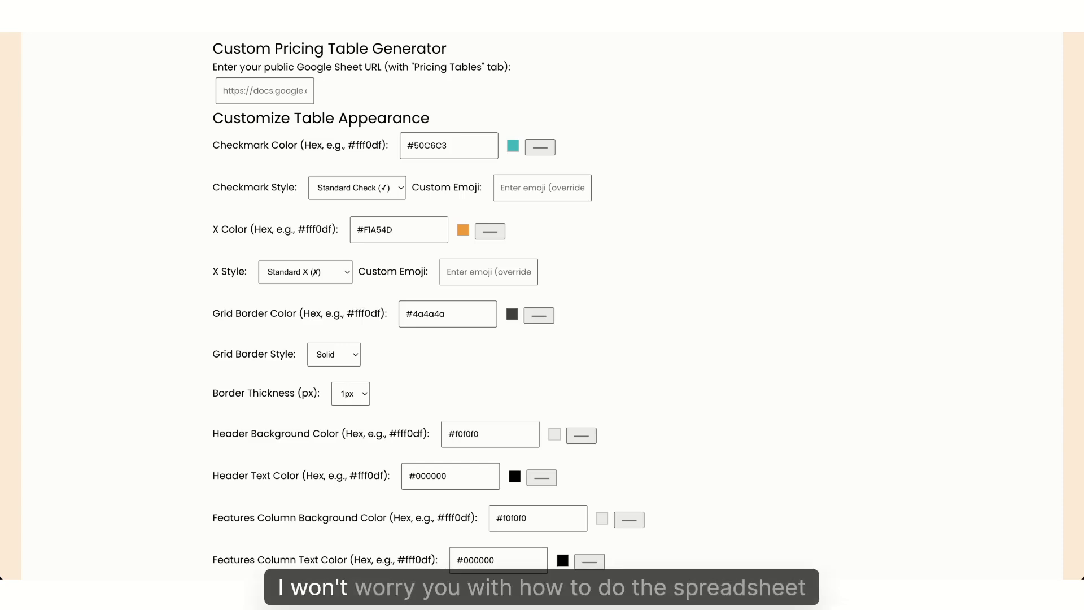
Paste the public Google Sheet link and set checkmark colour #00c7ba and X colour #f90b0b
click(280, 92)
key(ctrl+v)
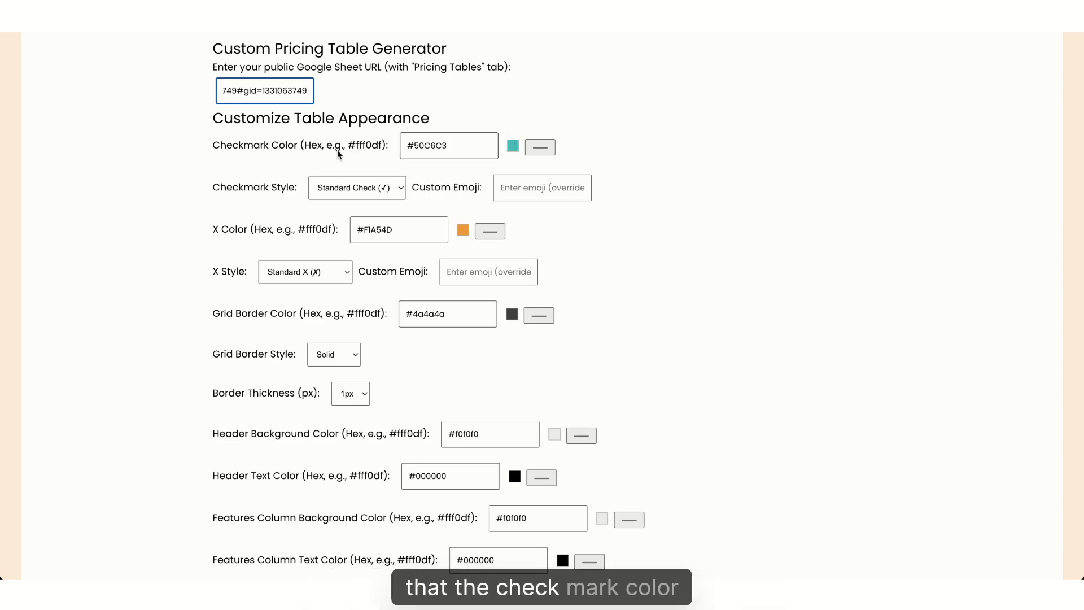
click(513, 148)
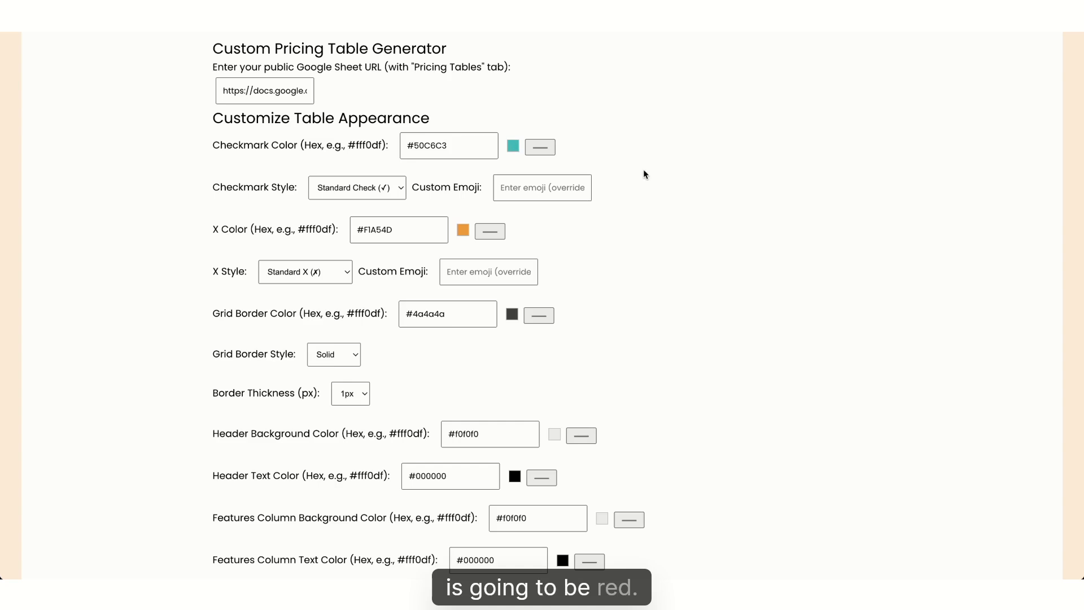
click(619, 124)
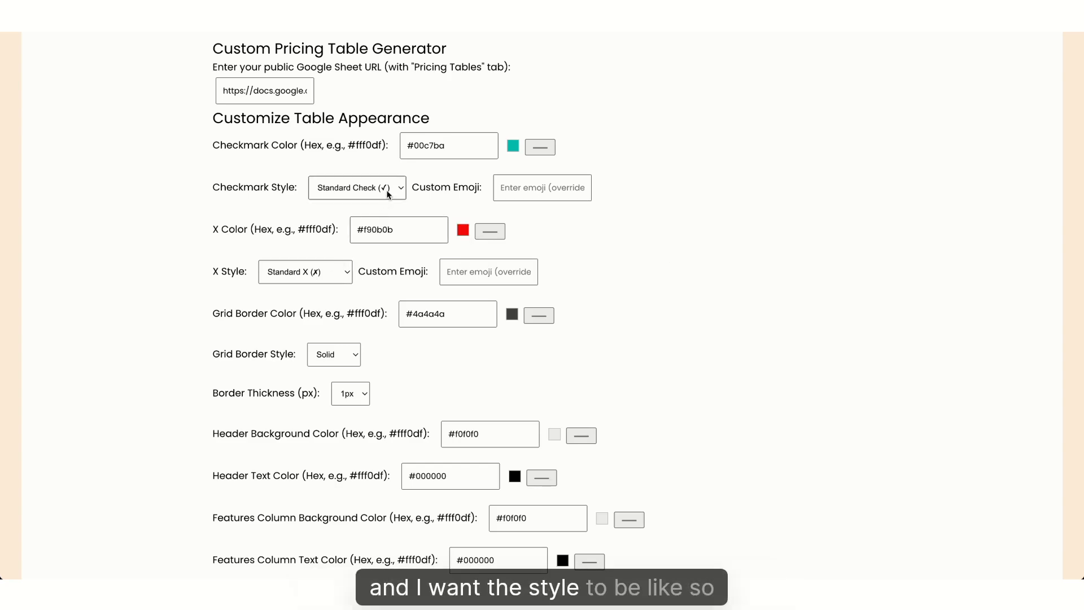
Switch the checkmark style to Bold Check and the X mark style to Bold X
click(377, 201)
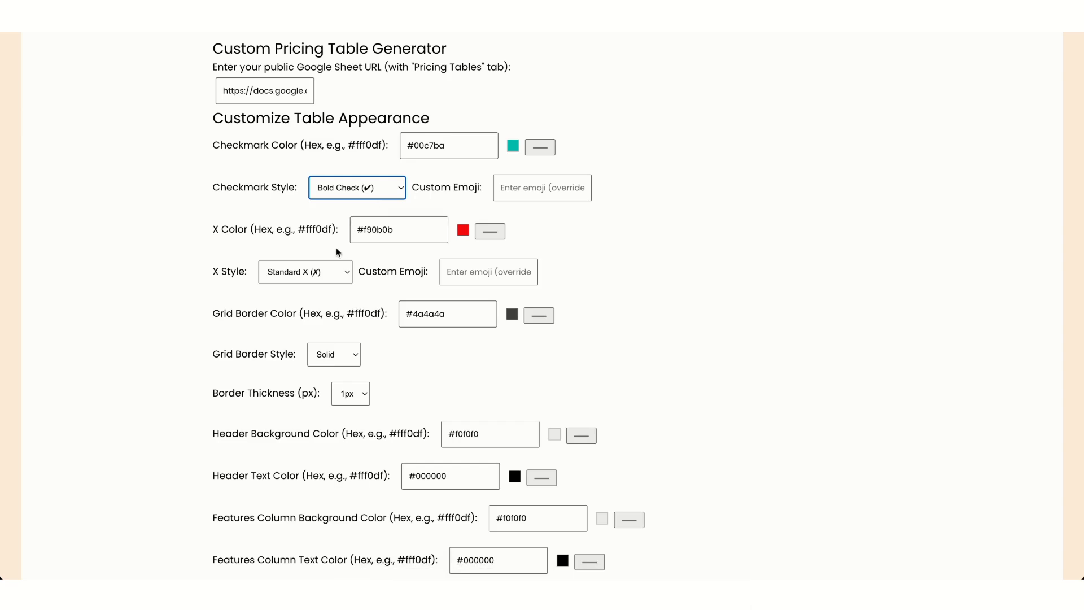
click(315, 273)
click(308, 286)
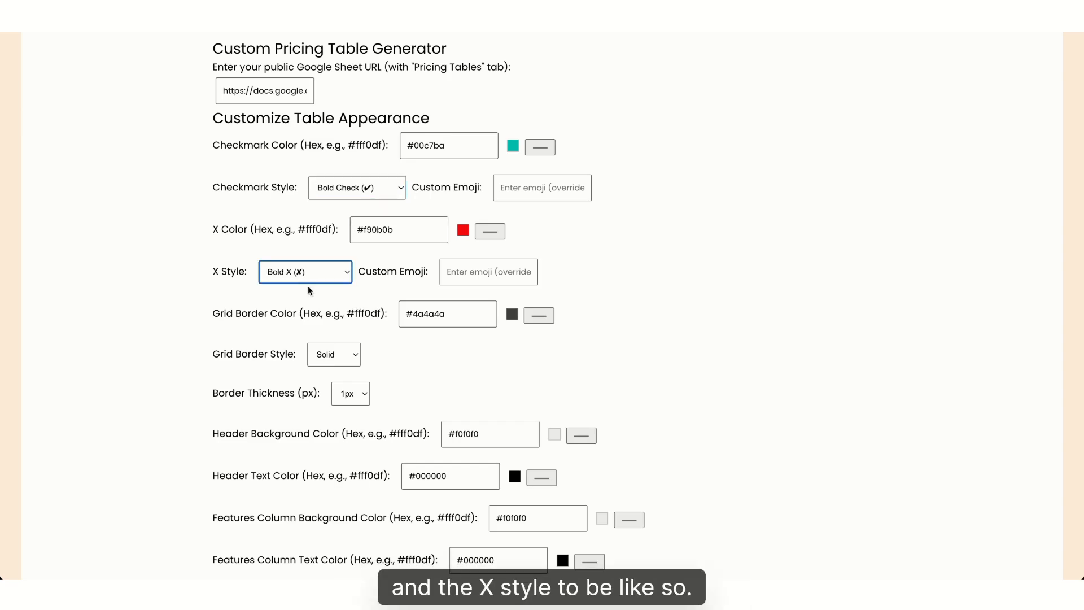
click(383, 192)
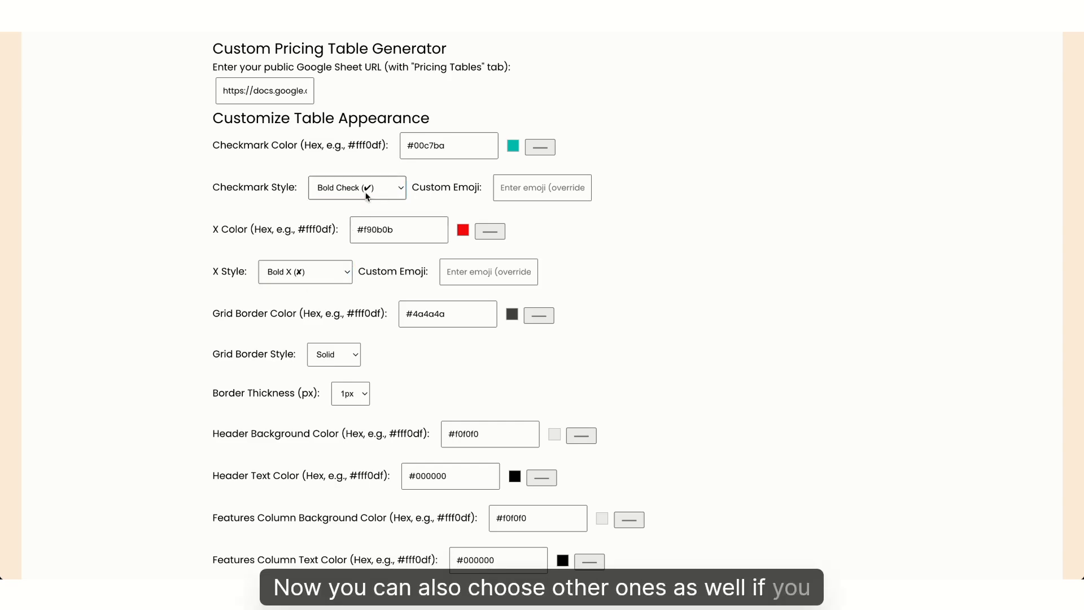
click(161, 194)
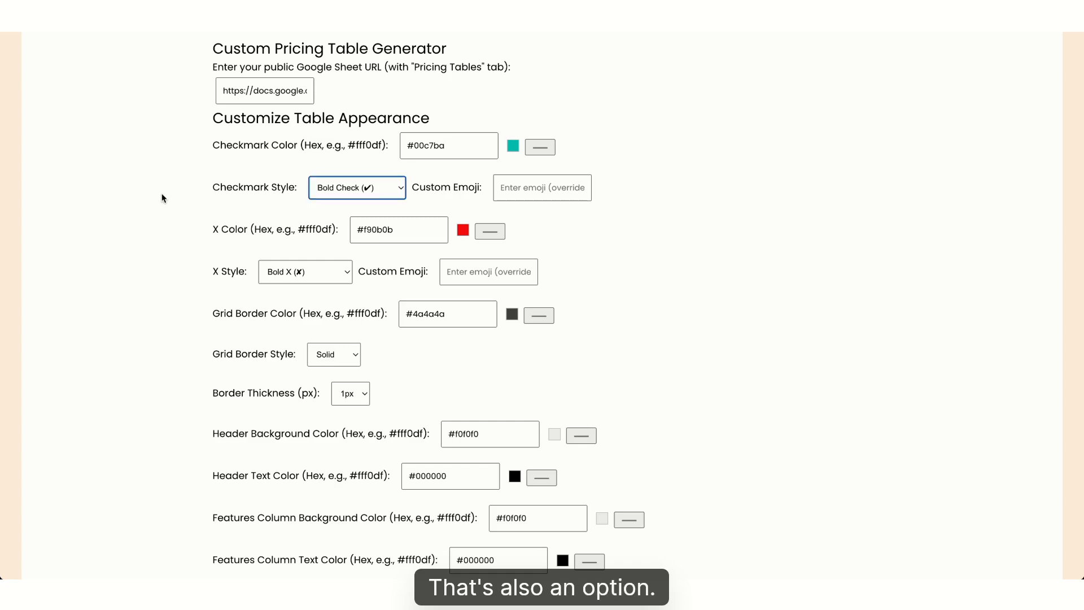
click(515, 188)
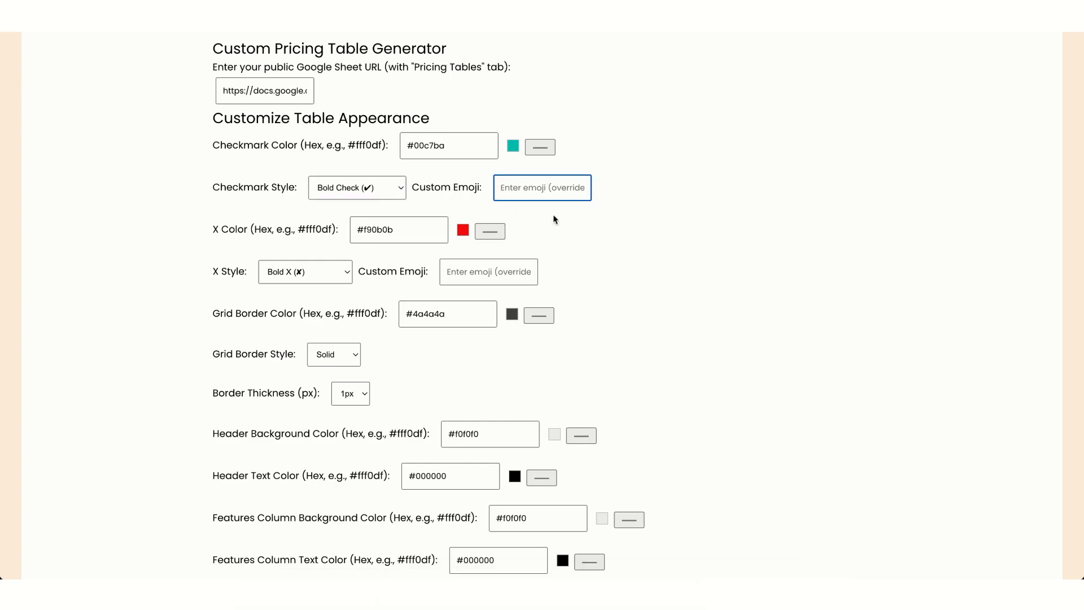
Generate the three-plan table preview, then change the checkmark colour to green #00a832
scroll(568, 285, down, 3)
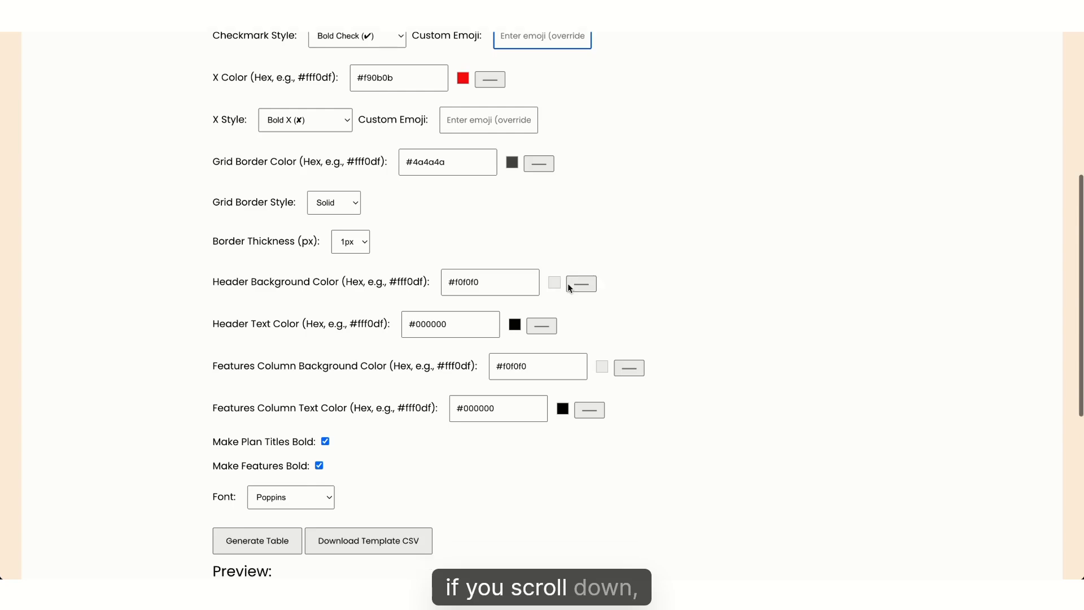
scroll(568, 283, down, 2)
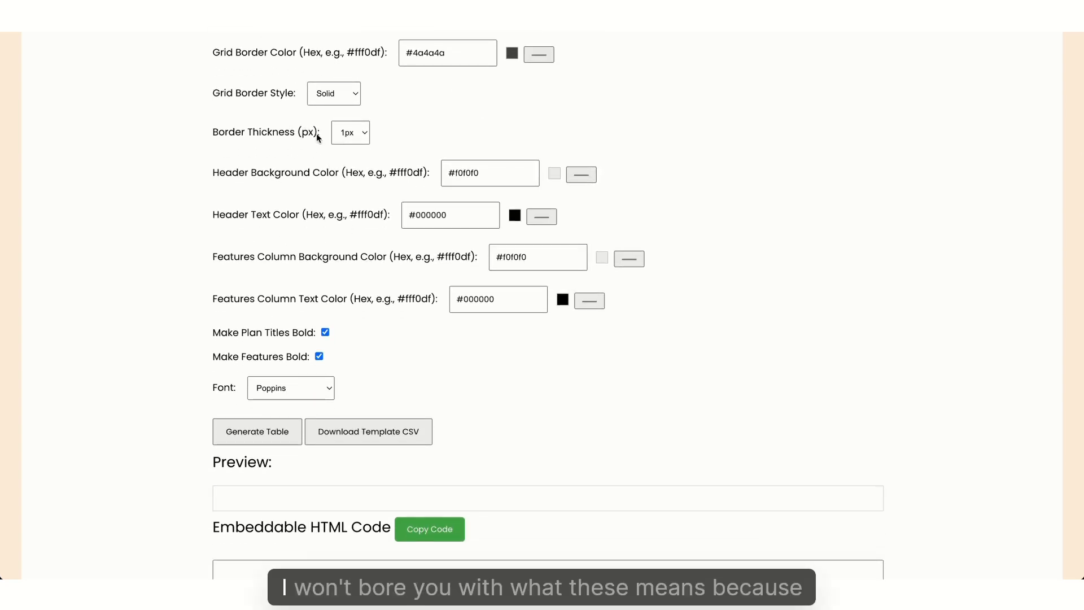
scroll(412, 382, down, 2)
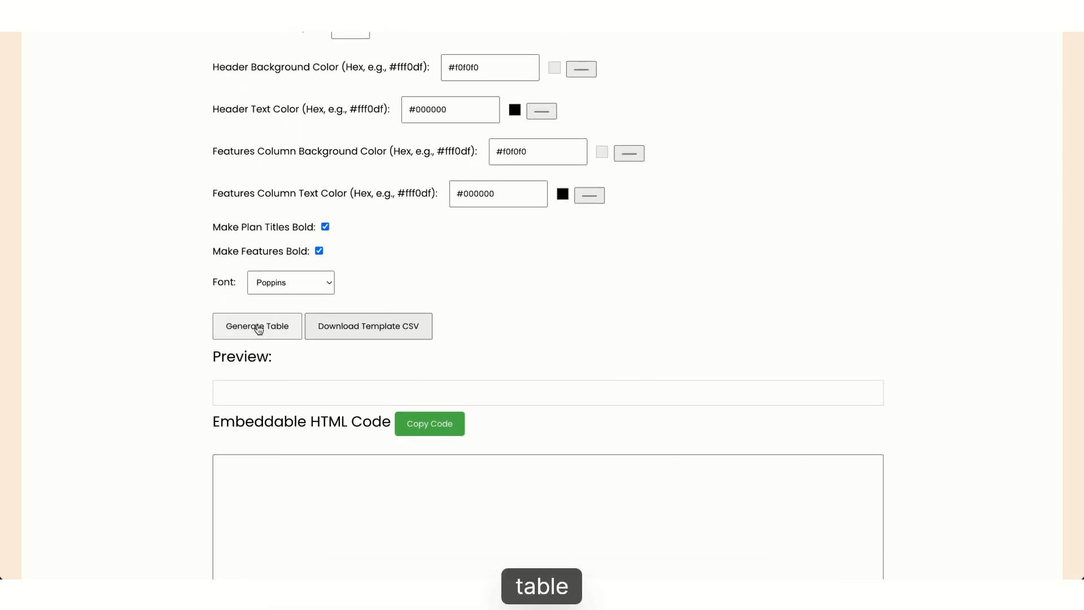
click(258, 328)
scroll(112, 348, down, 4)
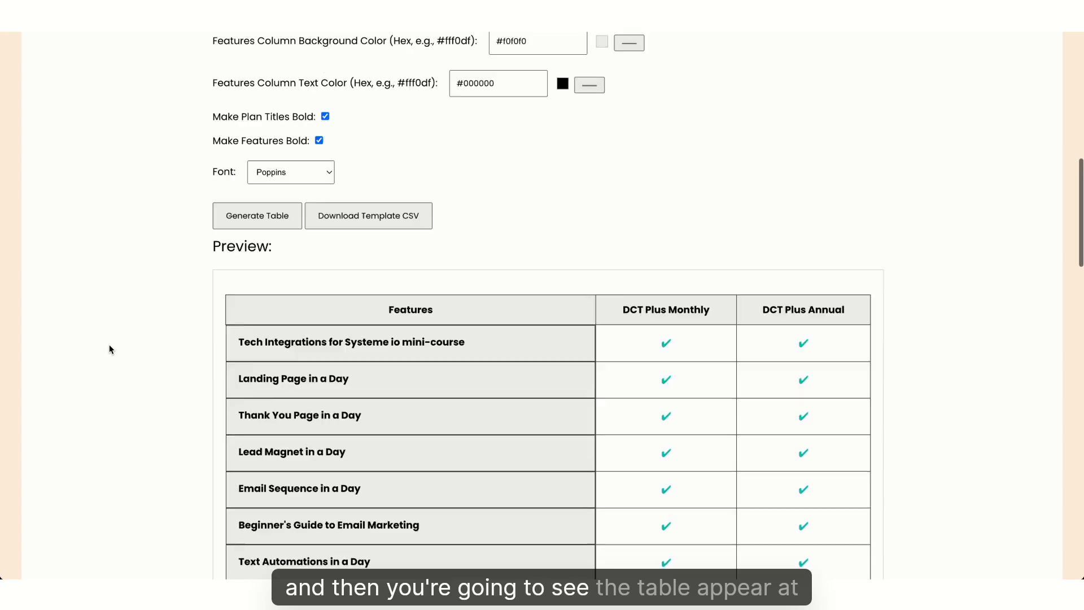
scroll(143, 347, up, 1)
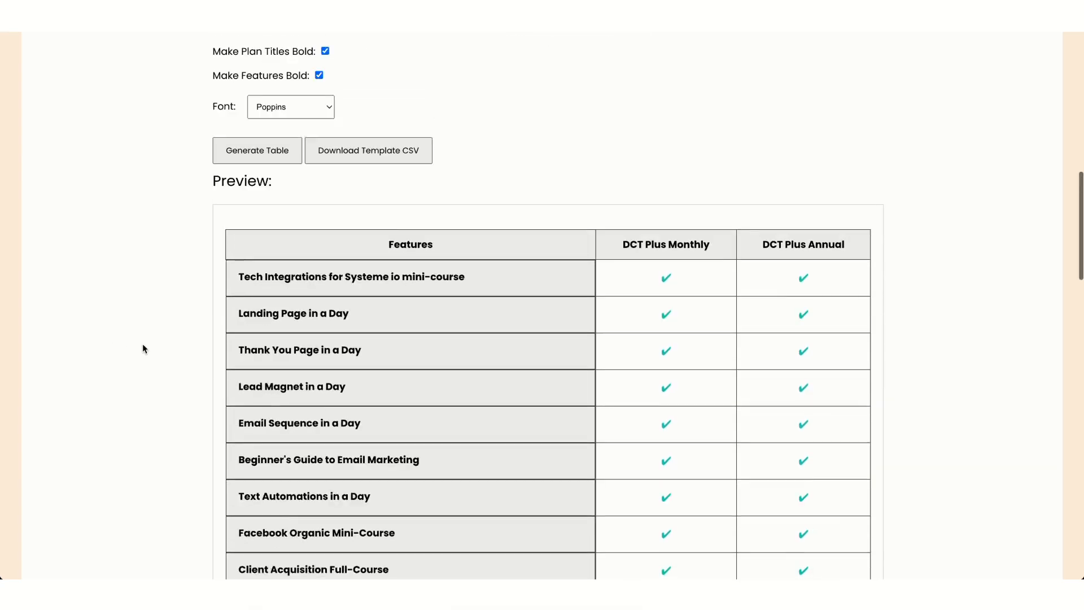
scroll(143, 346, down, 6)
scroll(143, 345, down, 2)
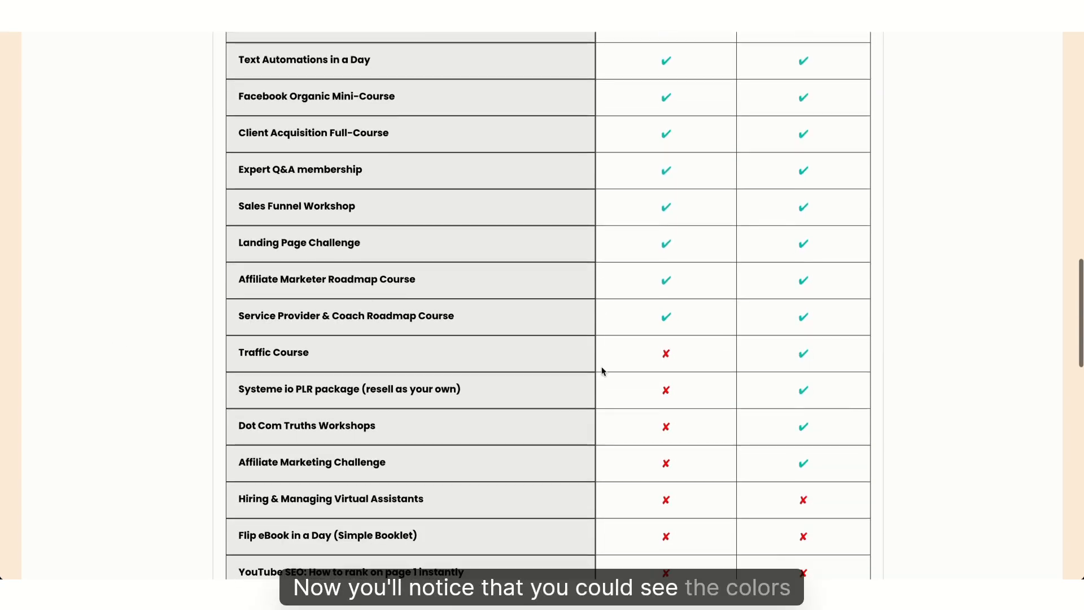
scroll(667, 393, up, 20)
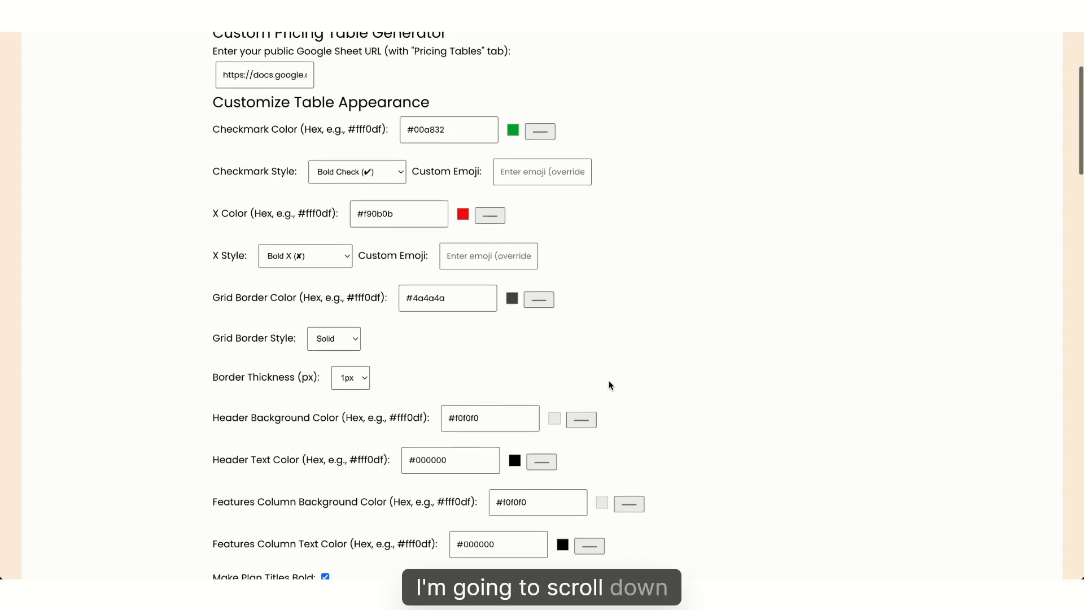
Regenerate with green checkmarks, then uncheck Make Features Bold and regenerate with regular-weight features
scroll(609, 384, down, 9)
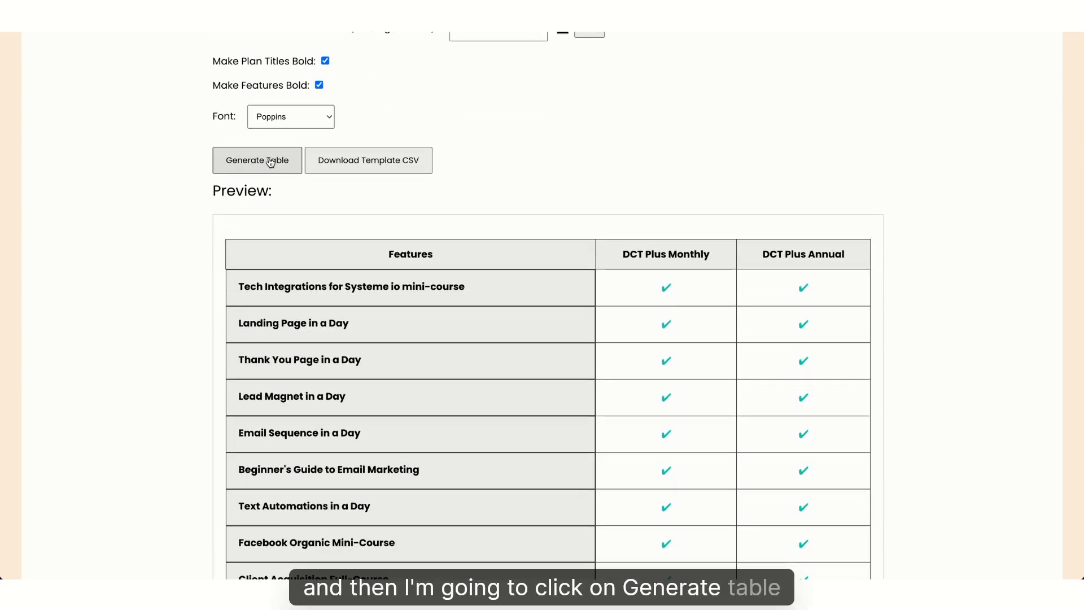
click(270, 163)
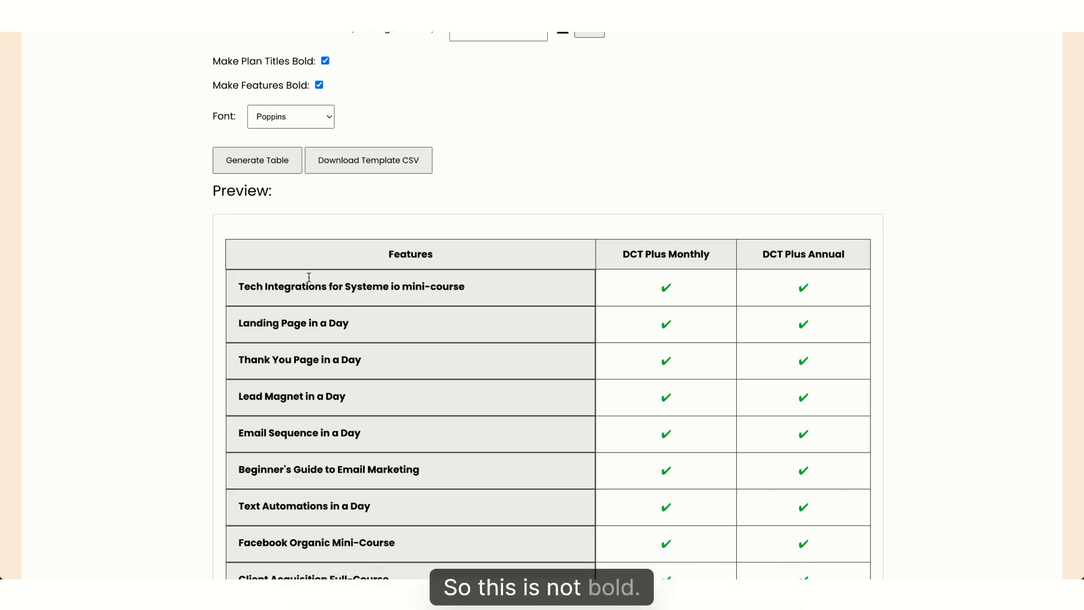
click(319, 85)
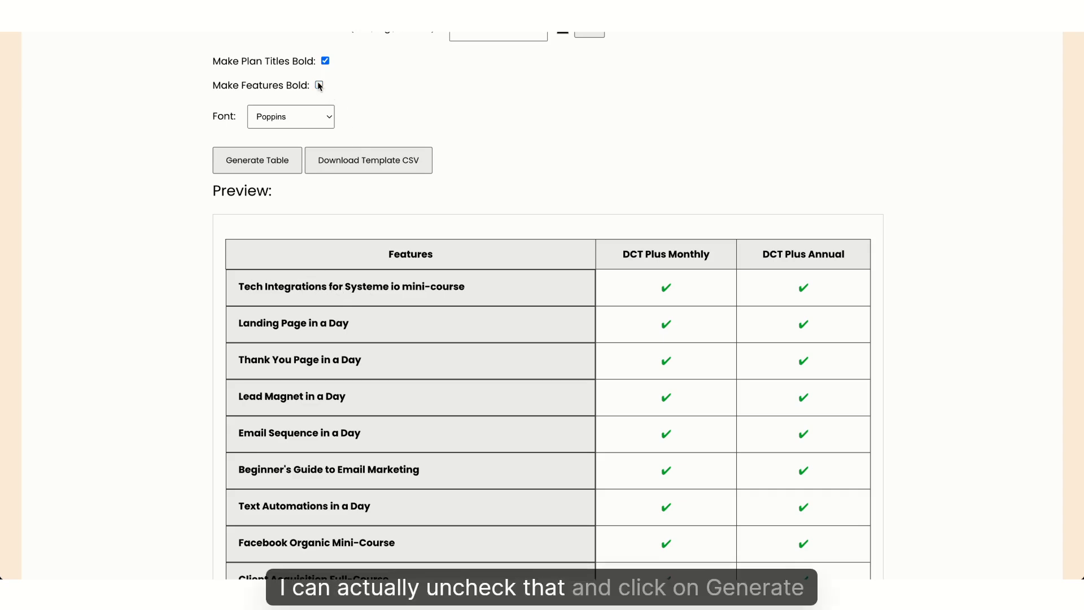
click(269, 161)
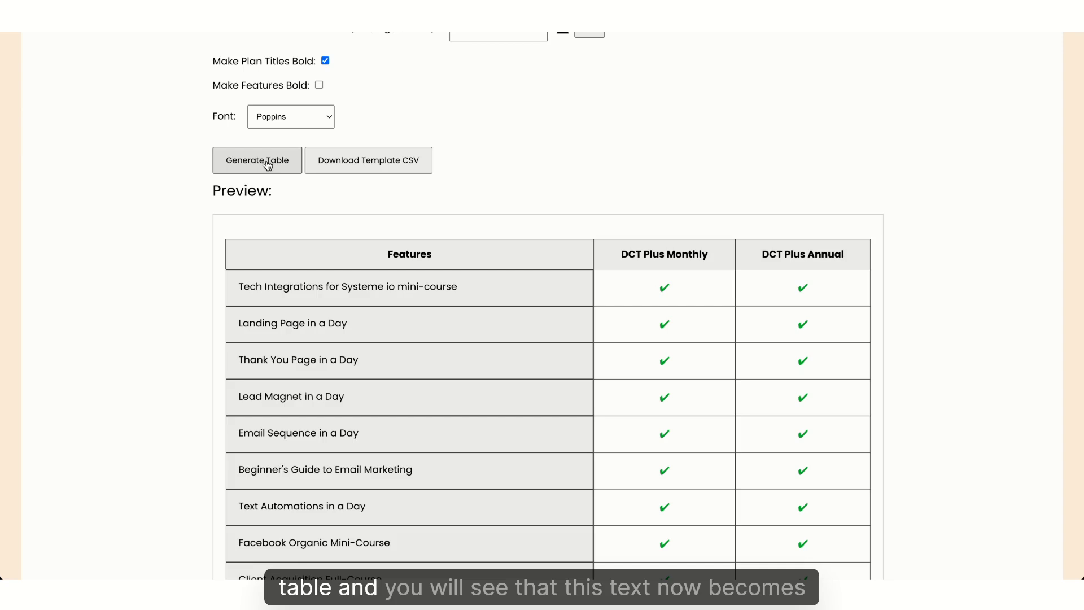
drag(235, 285, 462, 298)
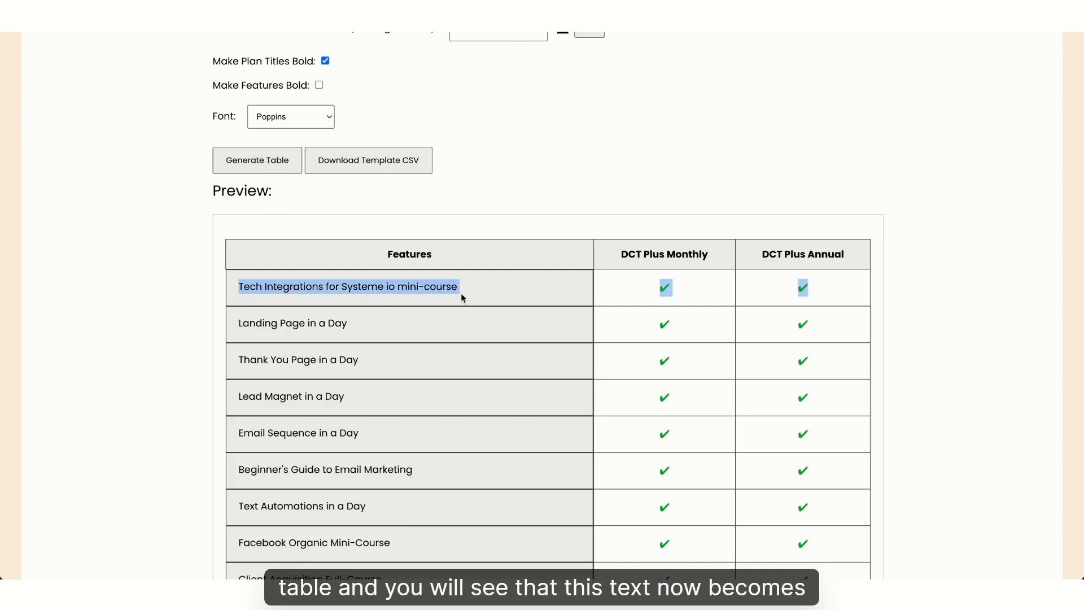
click(462, 297)
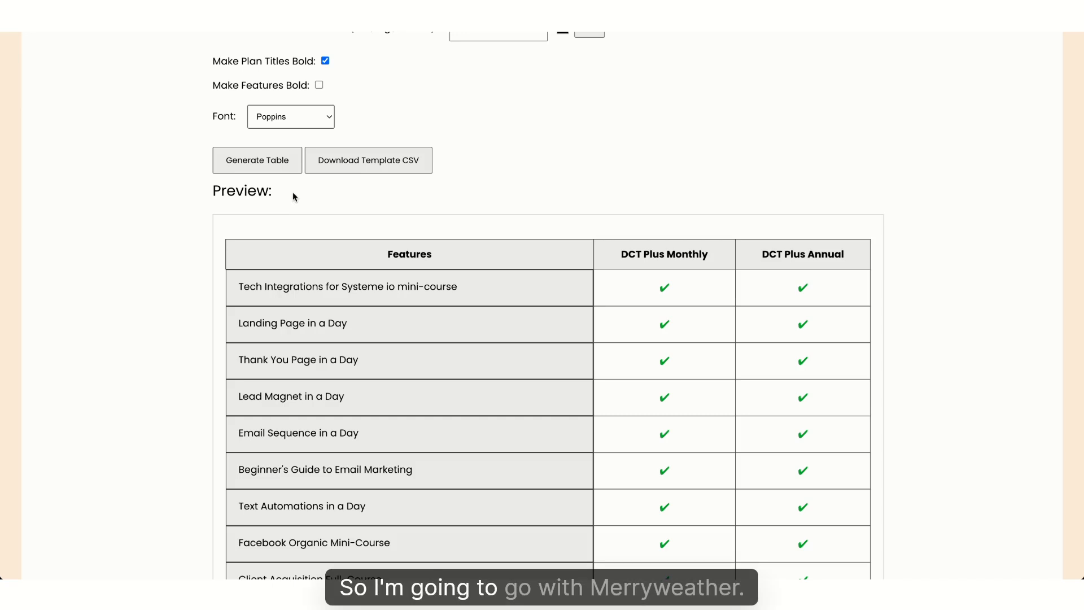
Switch the table font to Merriweather and regenerate the preview
click(280, 245)
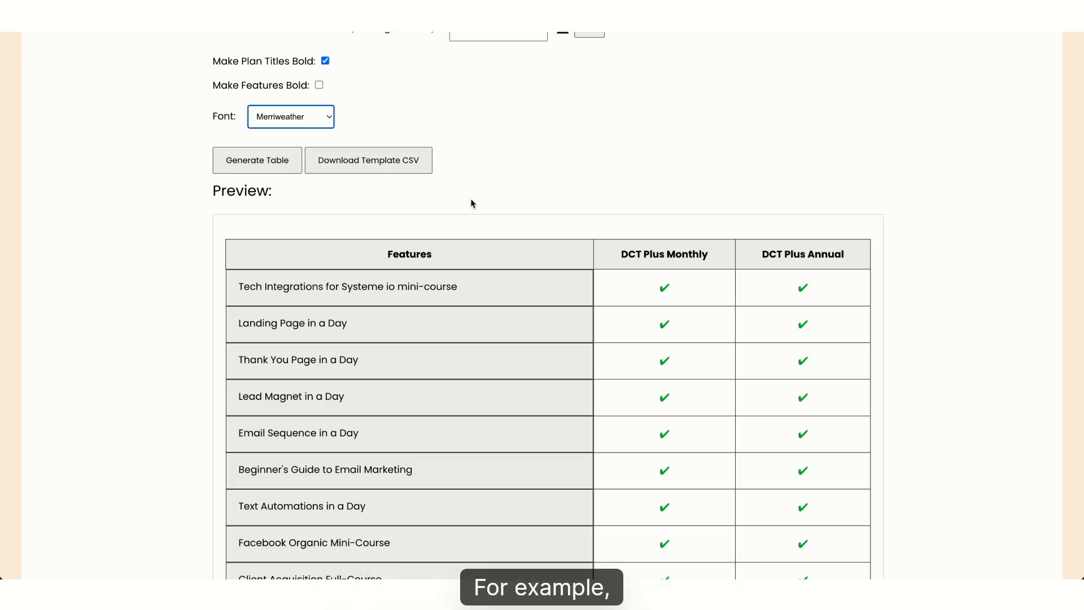
click(285, 164)
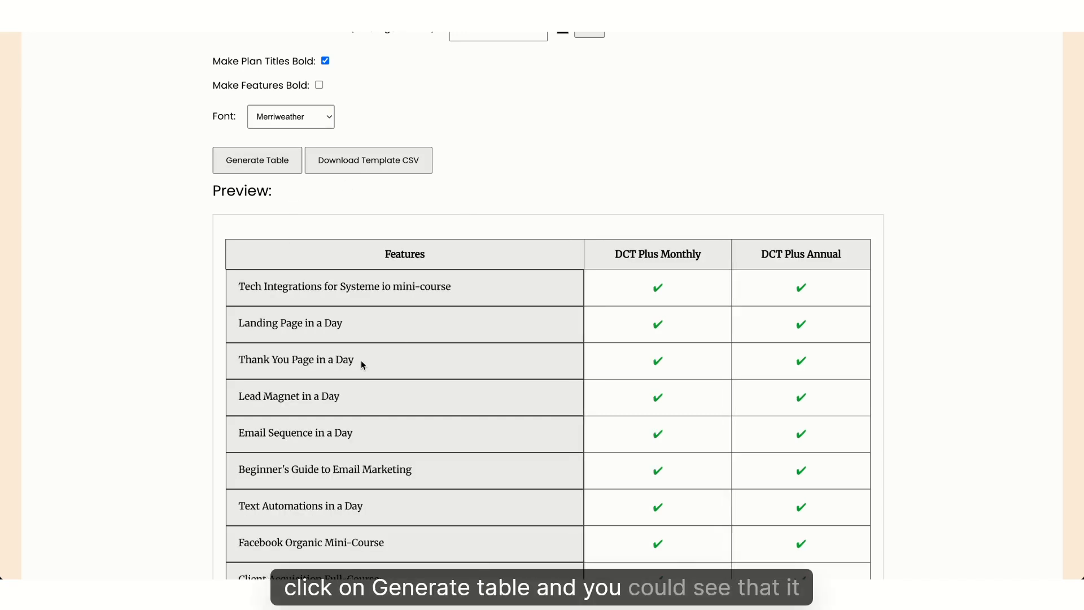
scroll(373, 330, up, 3)
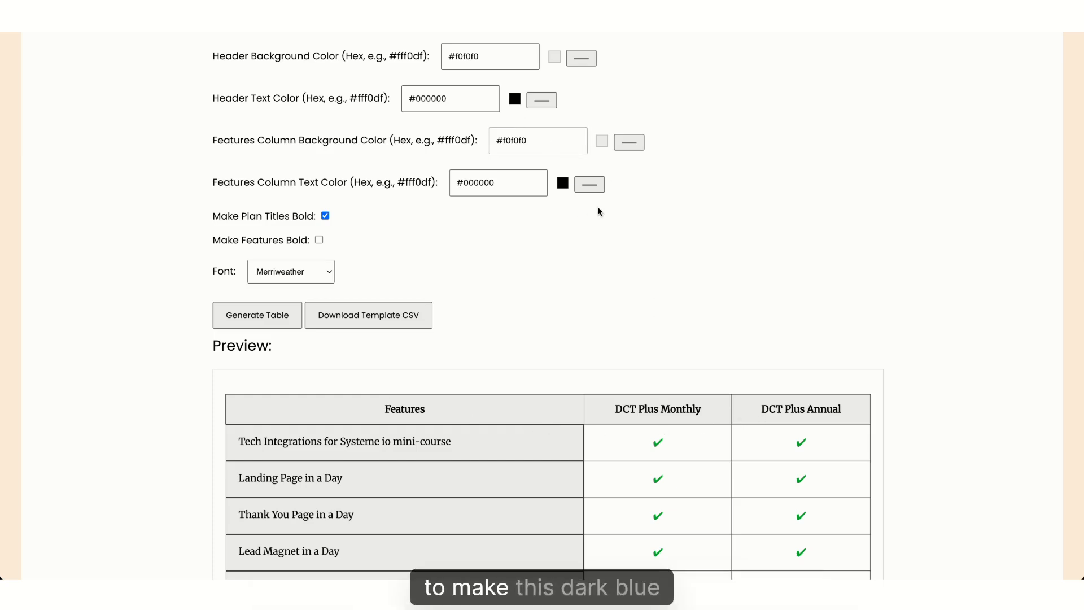
Set the header text colour to blue #0400ff and regenerate the table
click(676, 115)
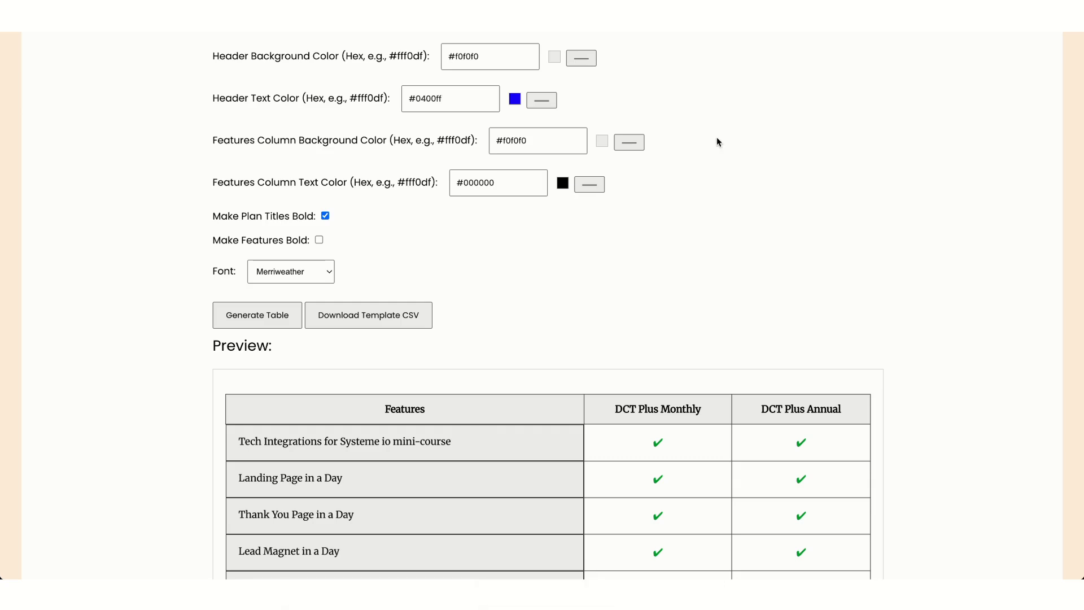
click(253, 316)
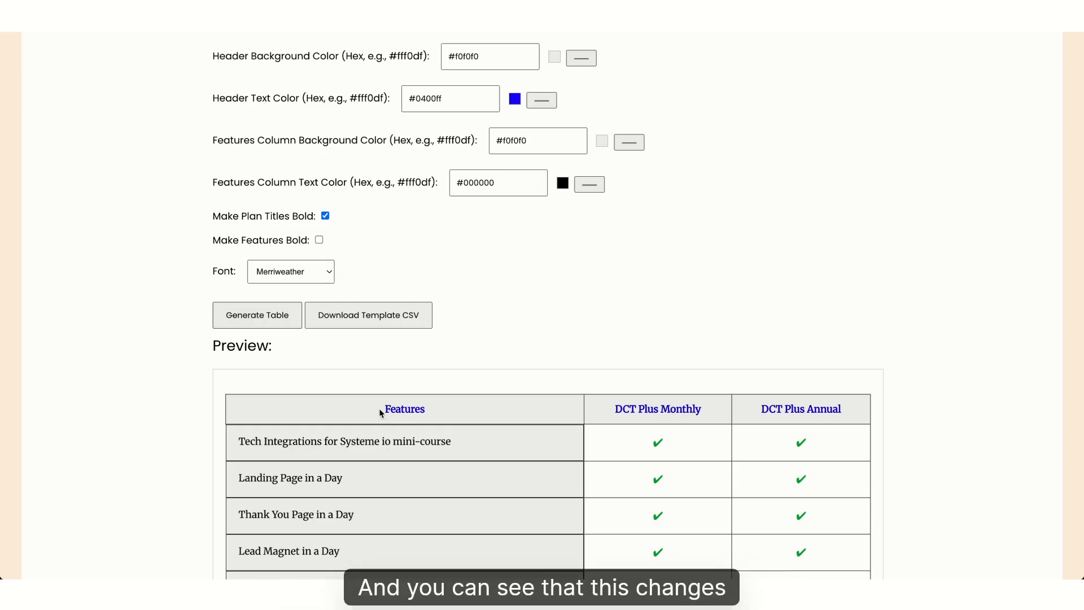
scroll(554, 315, up, 1)
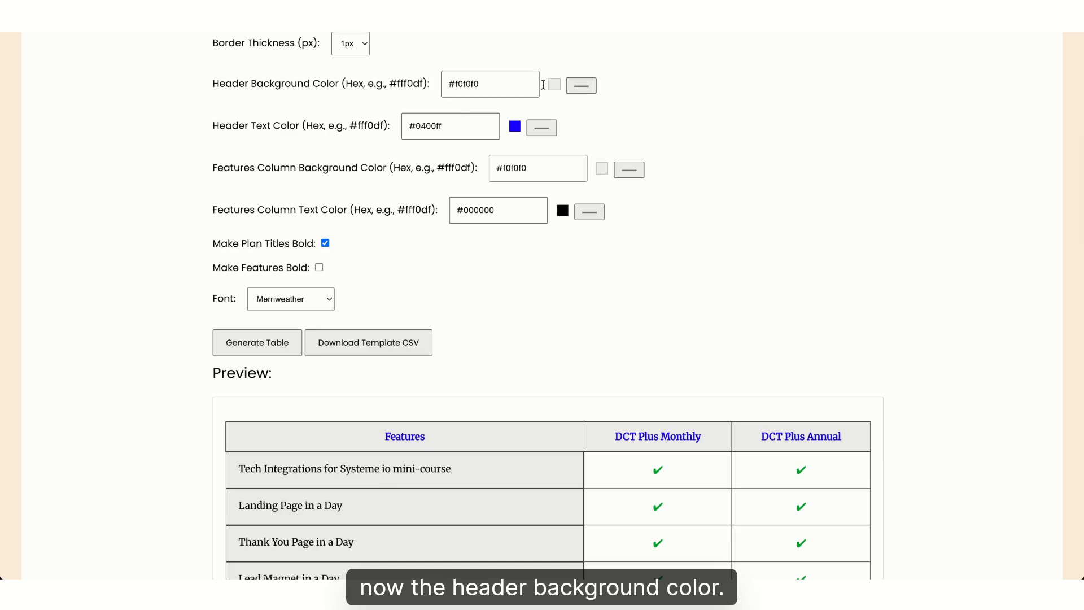
Set the header background colour to #fffff and regenerate the table
click(492, 85)
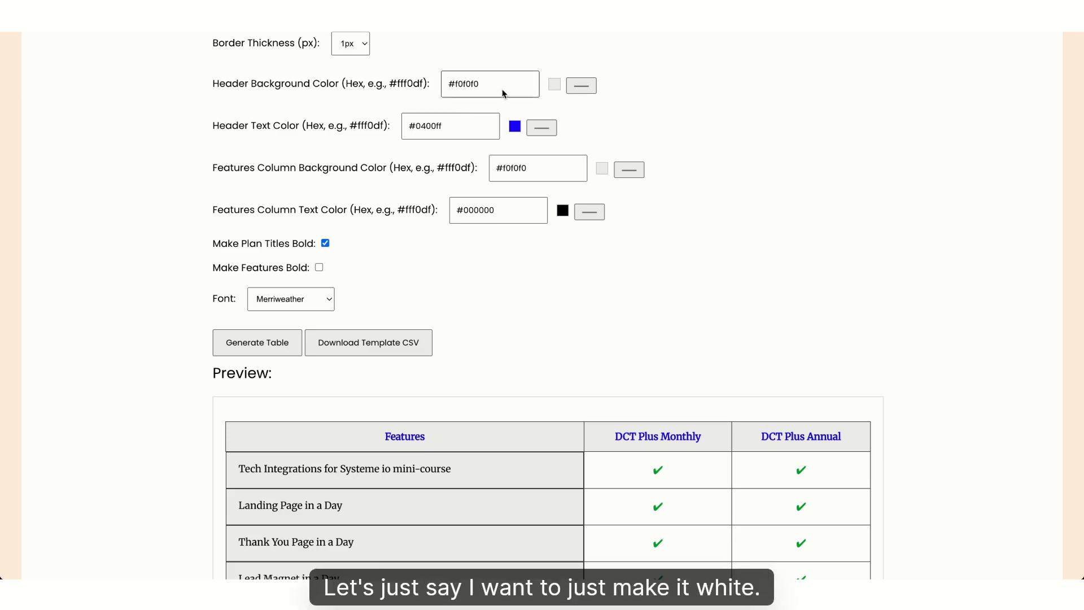
triple_click(495, 85)
text(ffff)
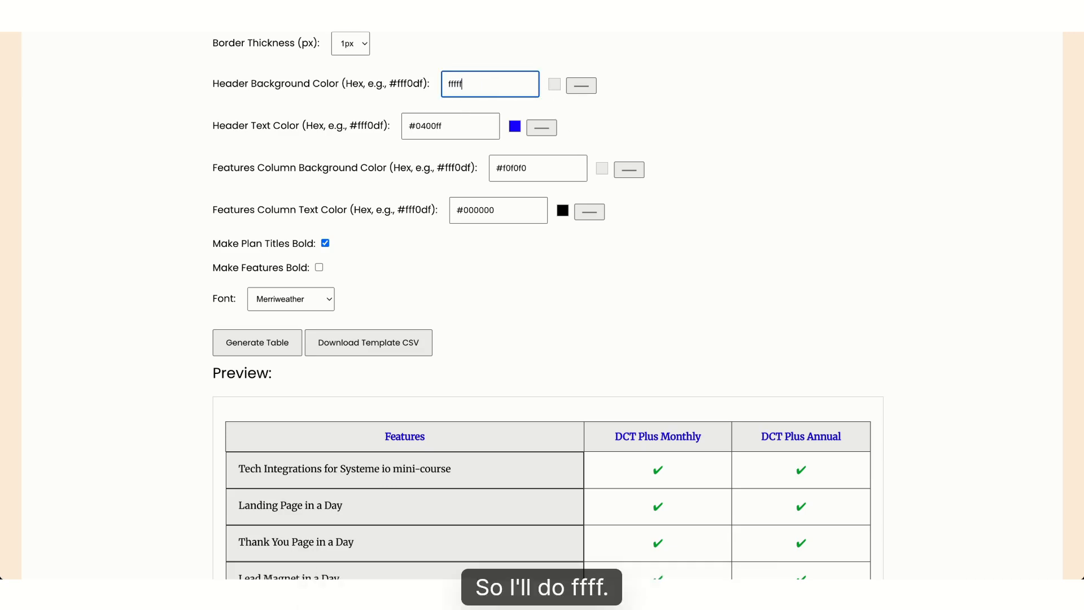
text(f)
click(617, 125)
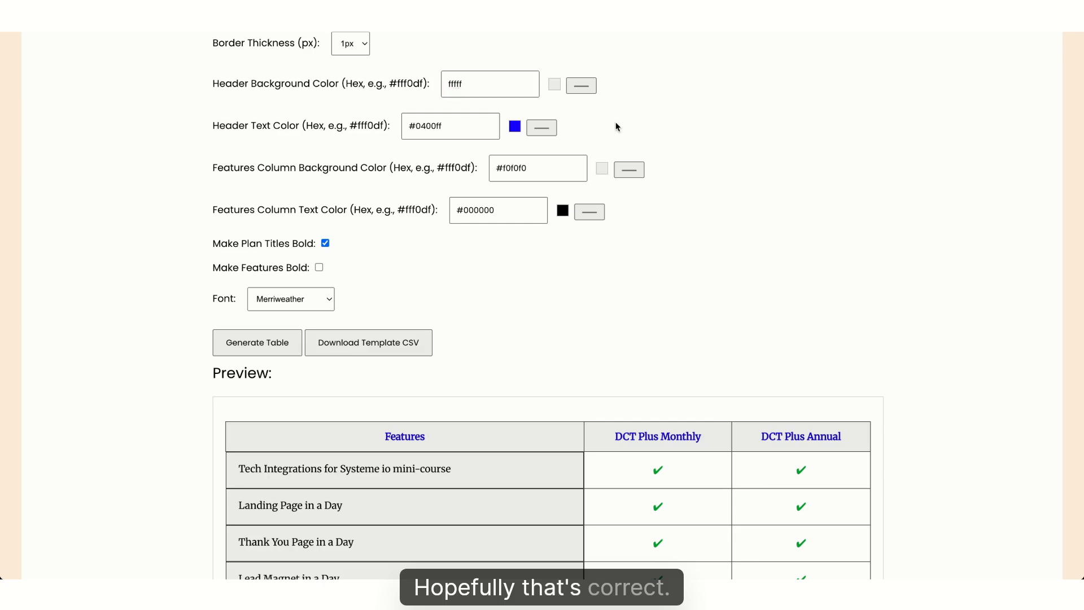
click(497, 81)
key(Home)
text(#)
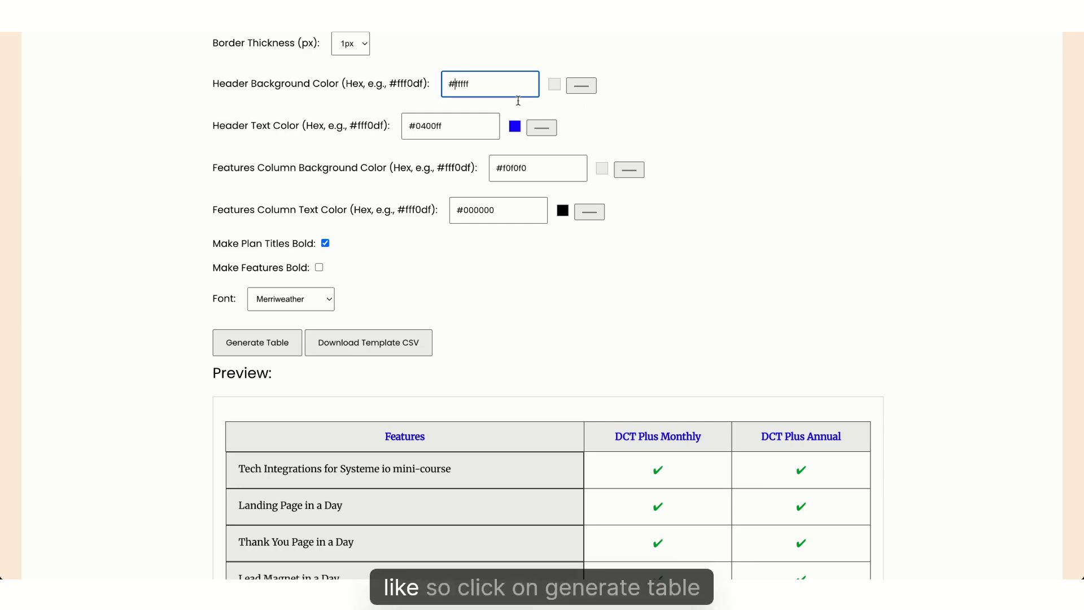
click(247, 354)
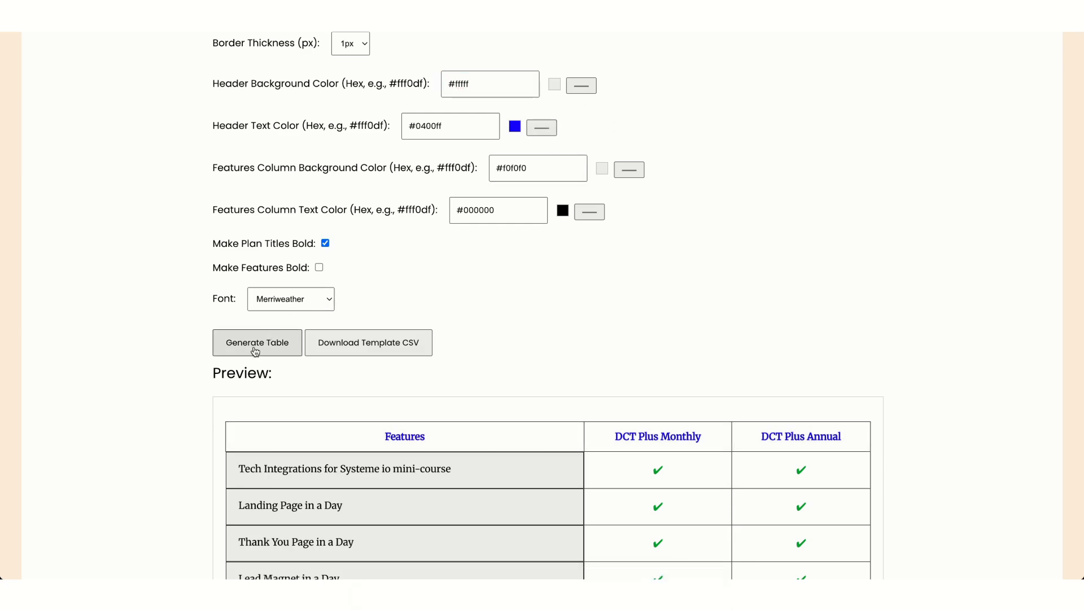
Apply the same #fffff white to the features column background and regenerate the table
click(504, 87)
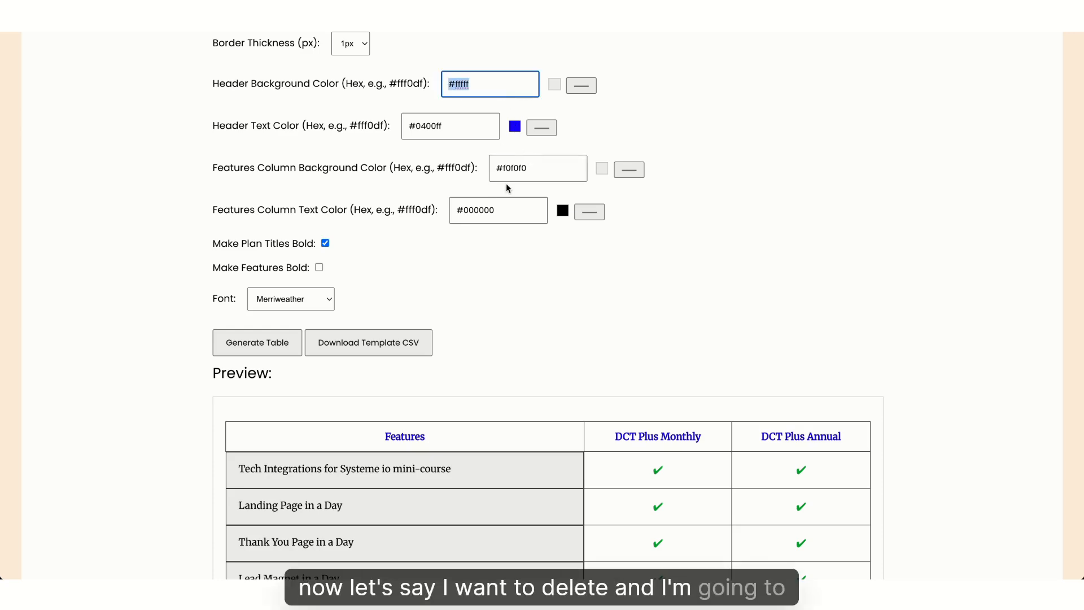
click(530, 167)
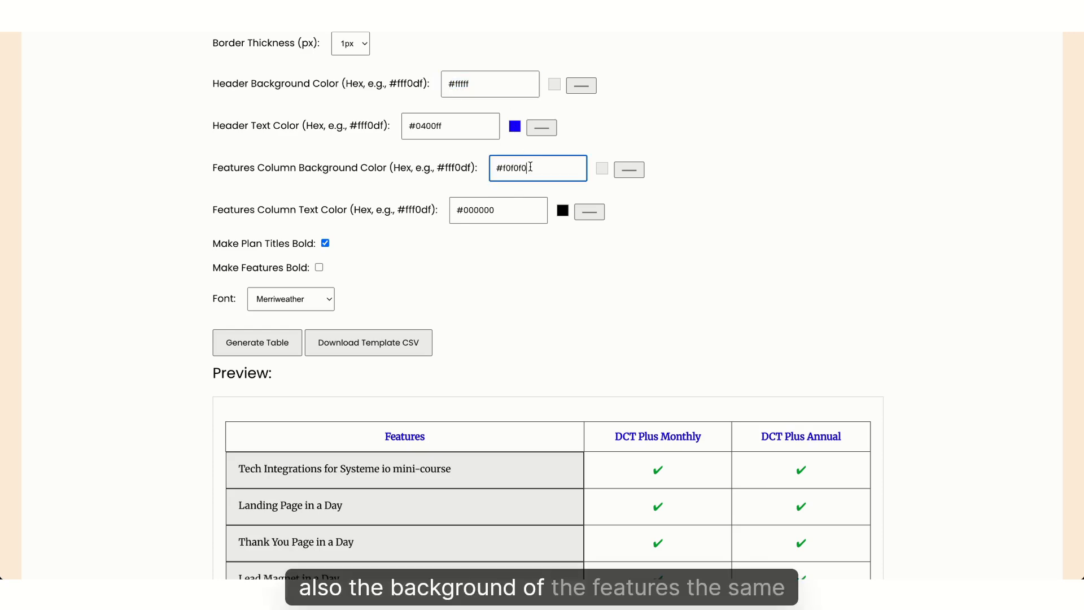
click(480, 276)
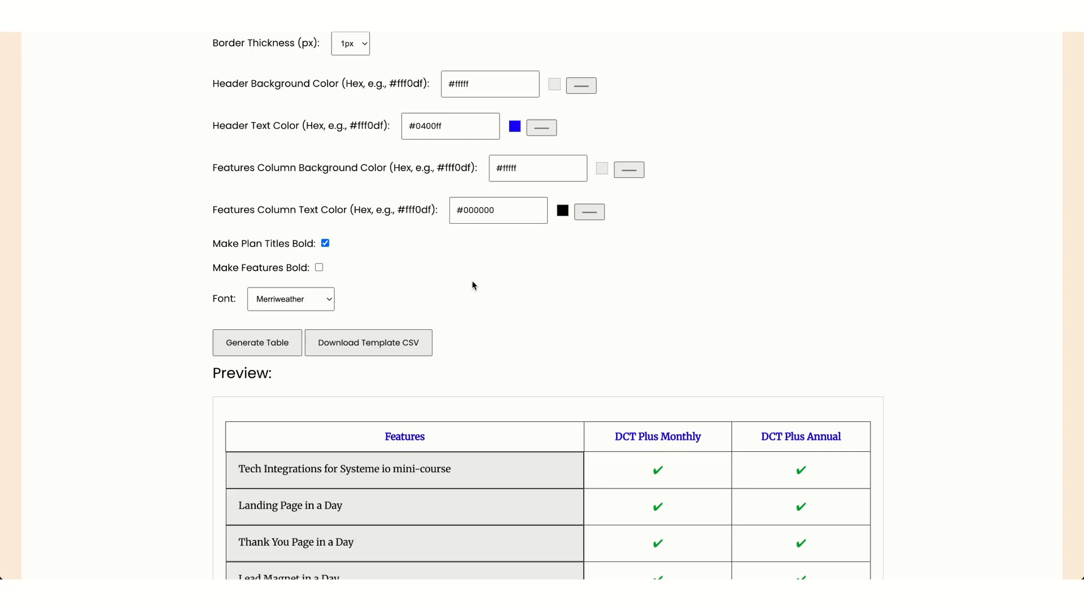
click(273, 346)
scroll(598, 327, down, 4)
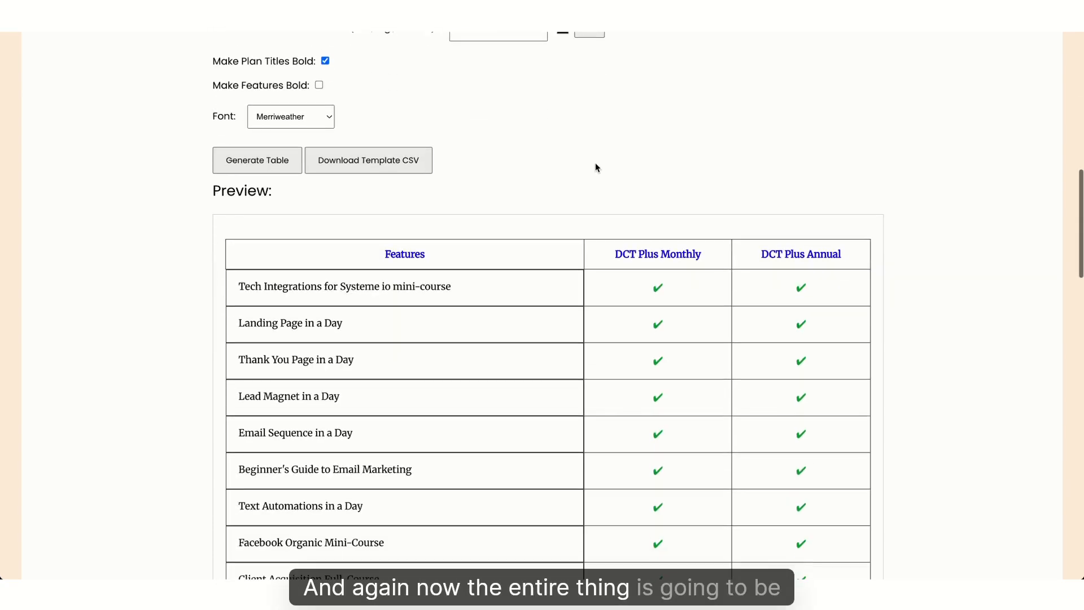
scroll(595, 168, down, 5)
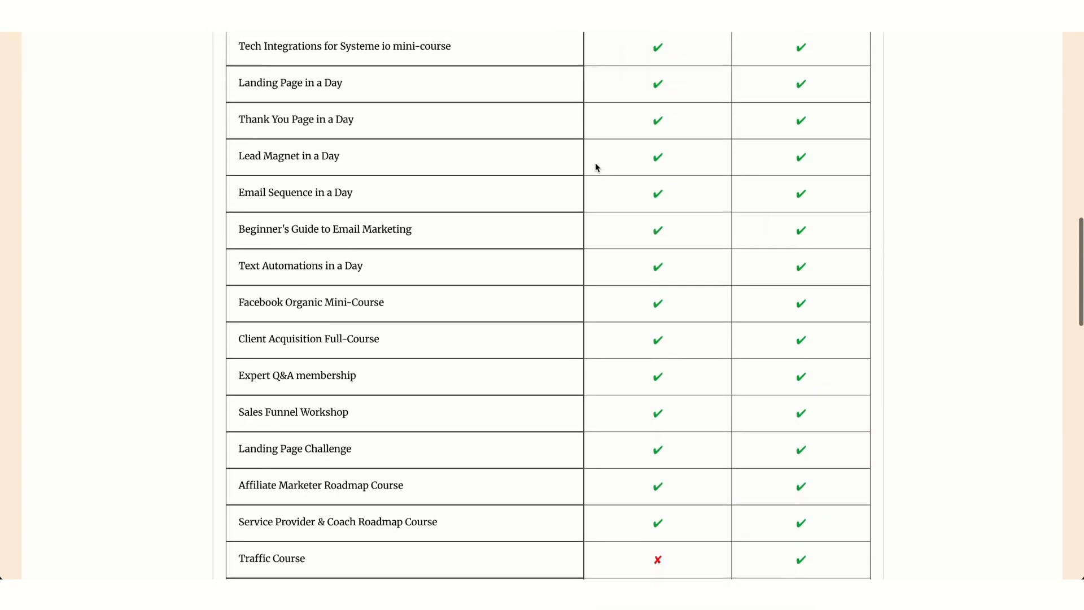
scroll(595, 167, up, 10)
scroll(595, 167, down, 3)
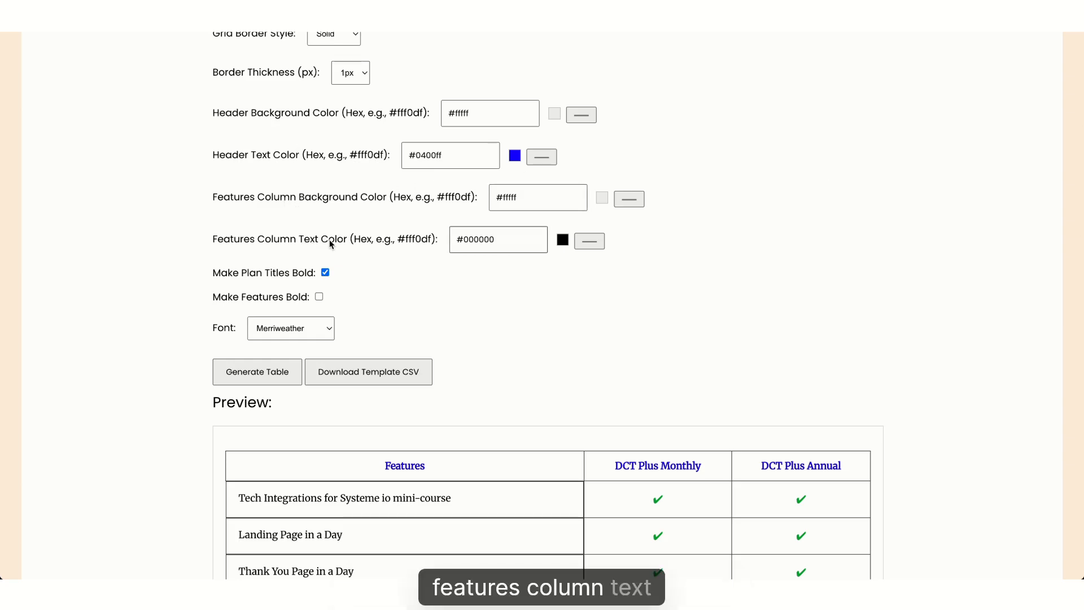
Regenerate the table with the features column text colour set to #0d00c7
scroll(534, 321, down, 2)
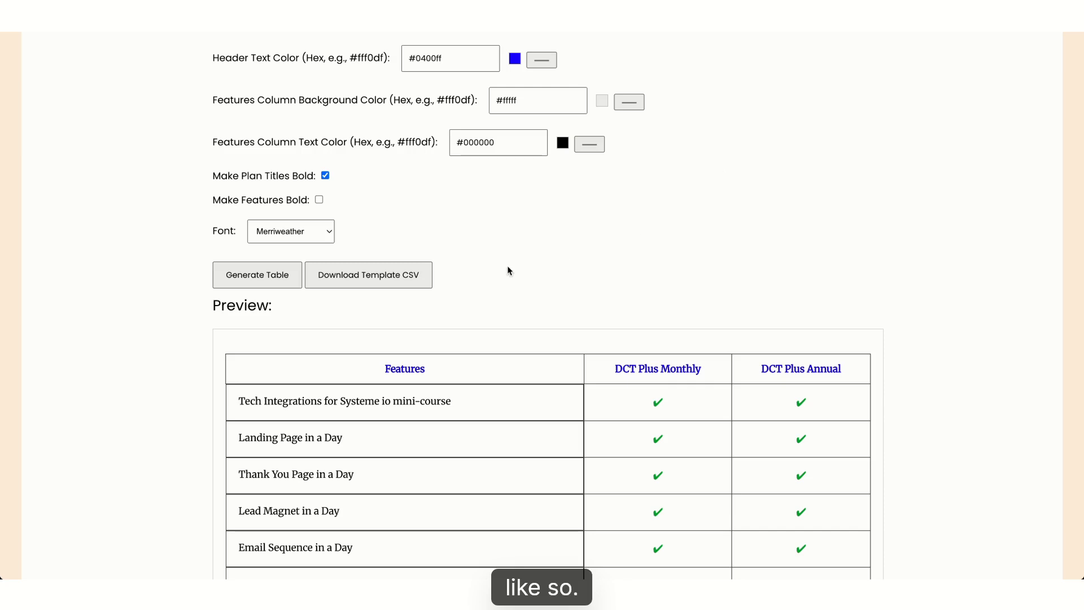
click(294, 276)
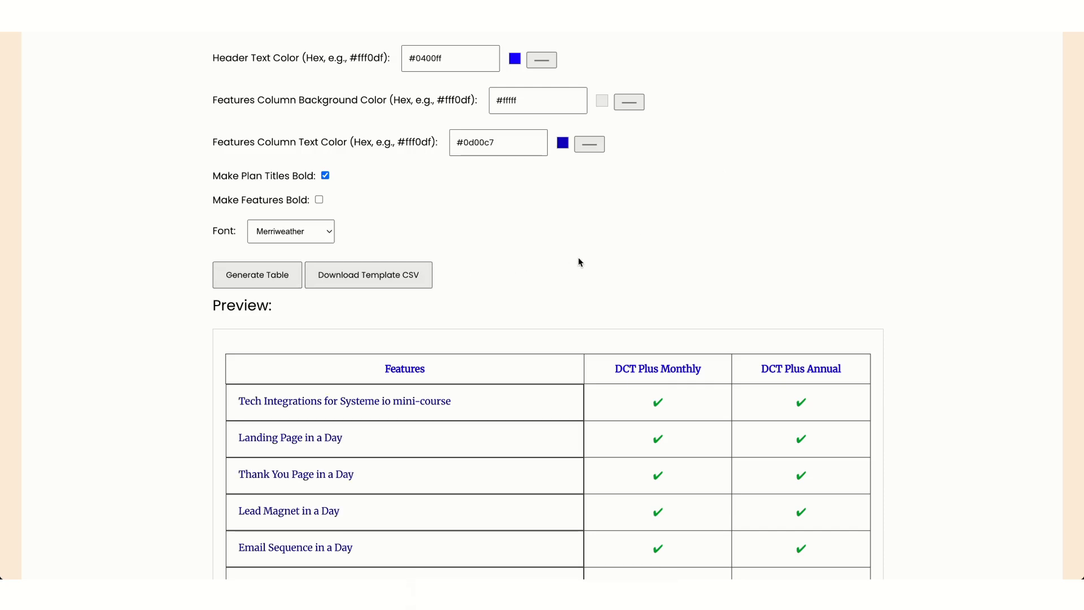
scroll(579, 262, up, 1)
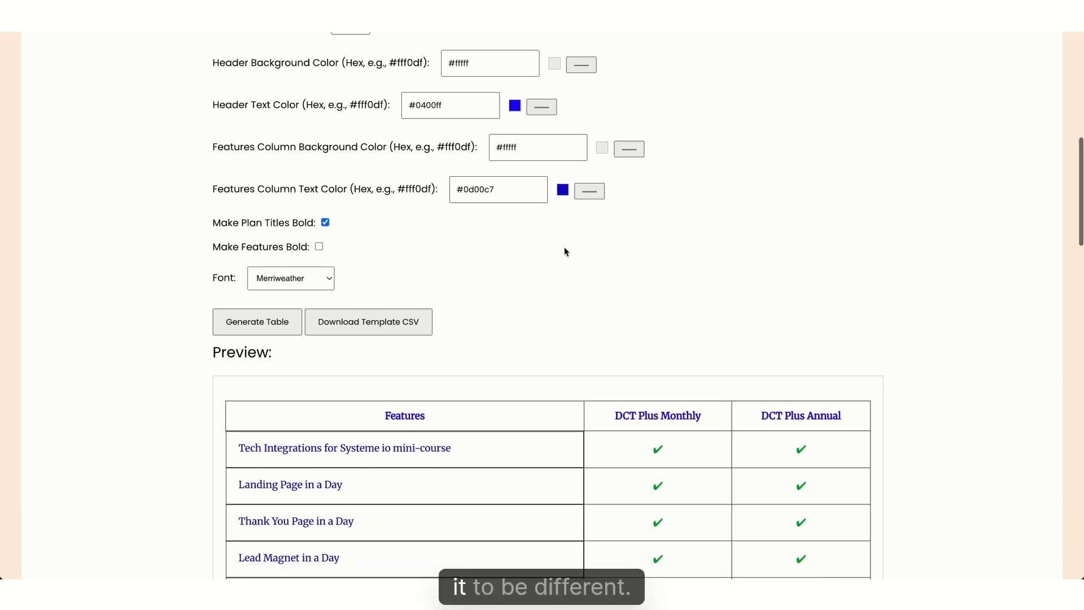
scroll(566, 249, up, 2)
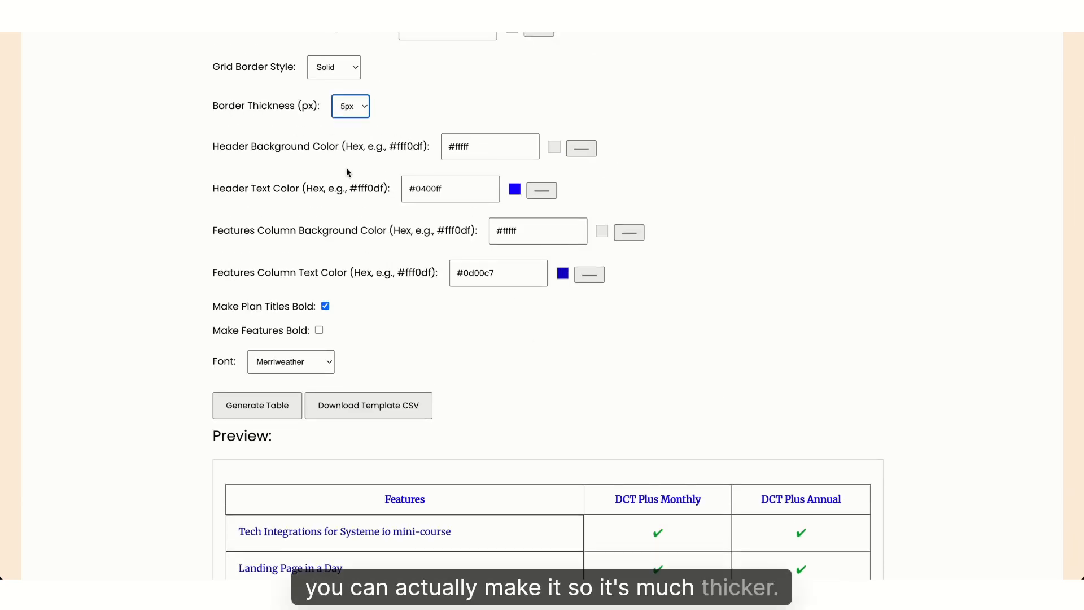
Preview 5px borders, then regenerate with 1px thickness and the Dashed grid border style
click(243, 415)
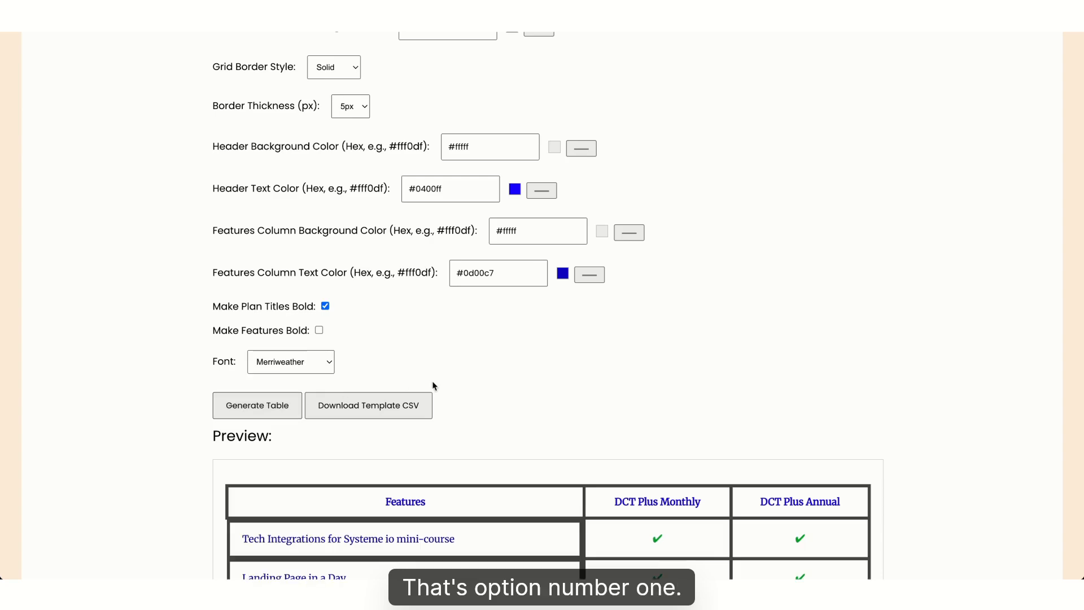
click(348, 68)
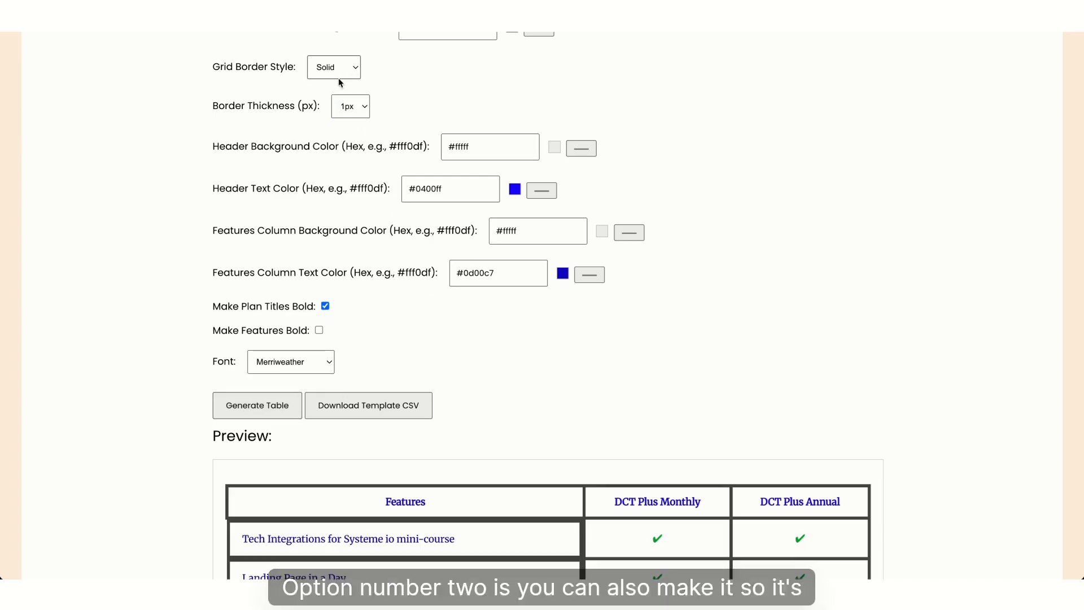
click(338, 84)
click(261, 406)
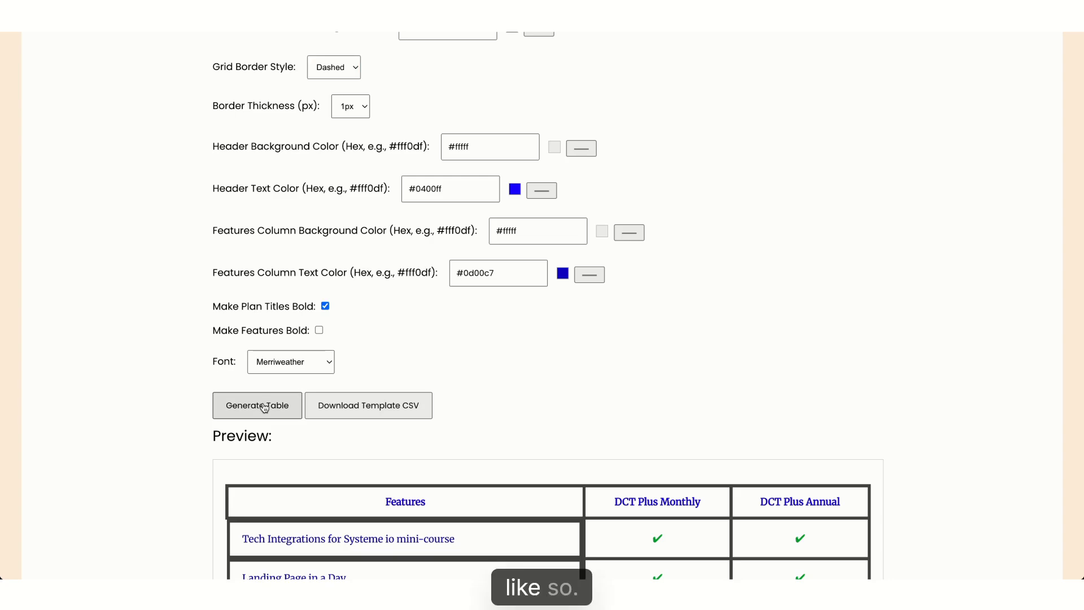
scroll(460, 159, up, 1)
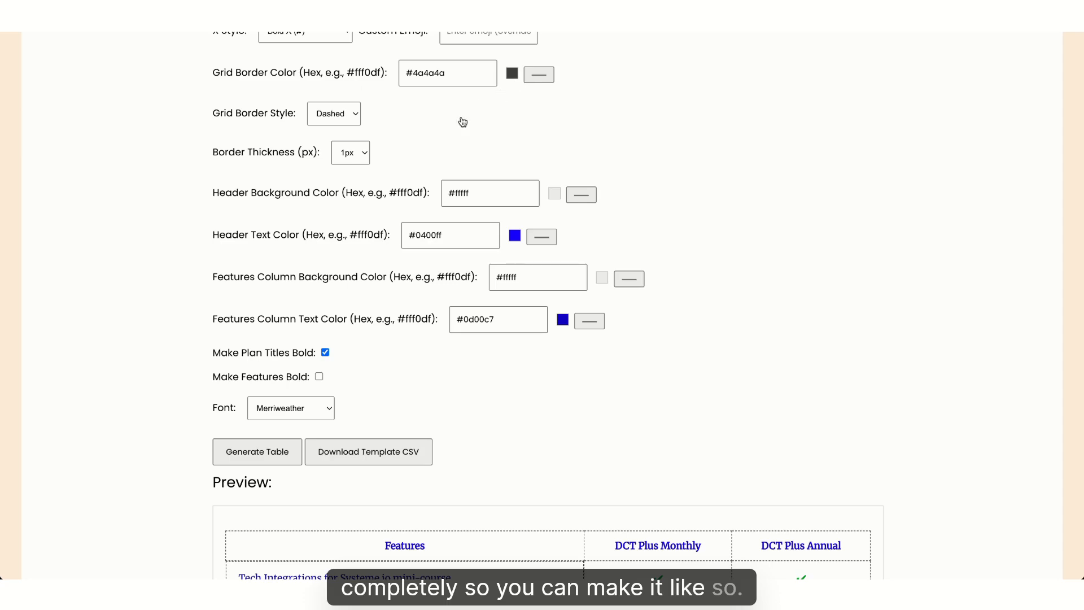
scroll(366, 307, down, 2)
click(252, 361)
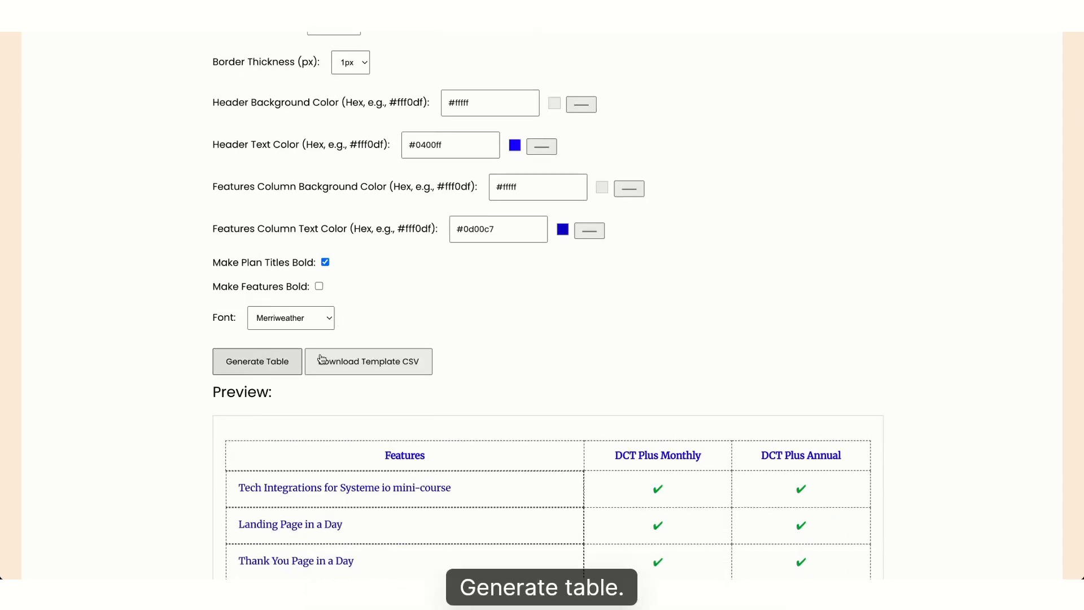
Copy the table's embeddable HTML code and switch to the systeme.io page editor tab
scroll(535, 315, down, 10)
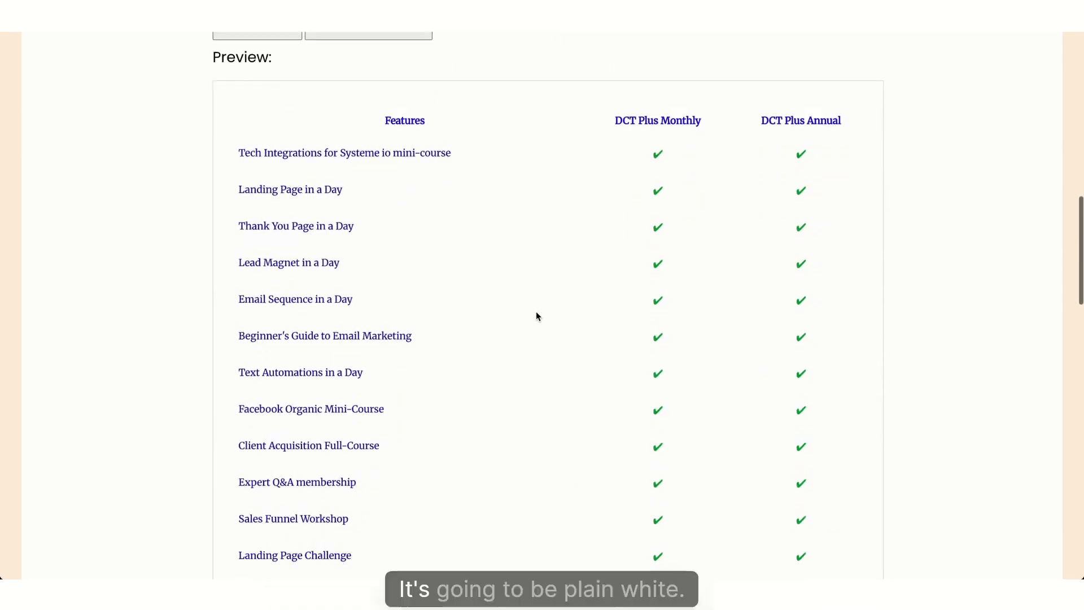
scroll(536, 316, down, 14)
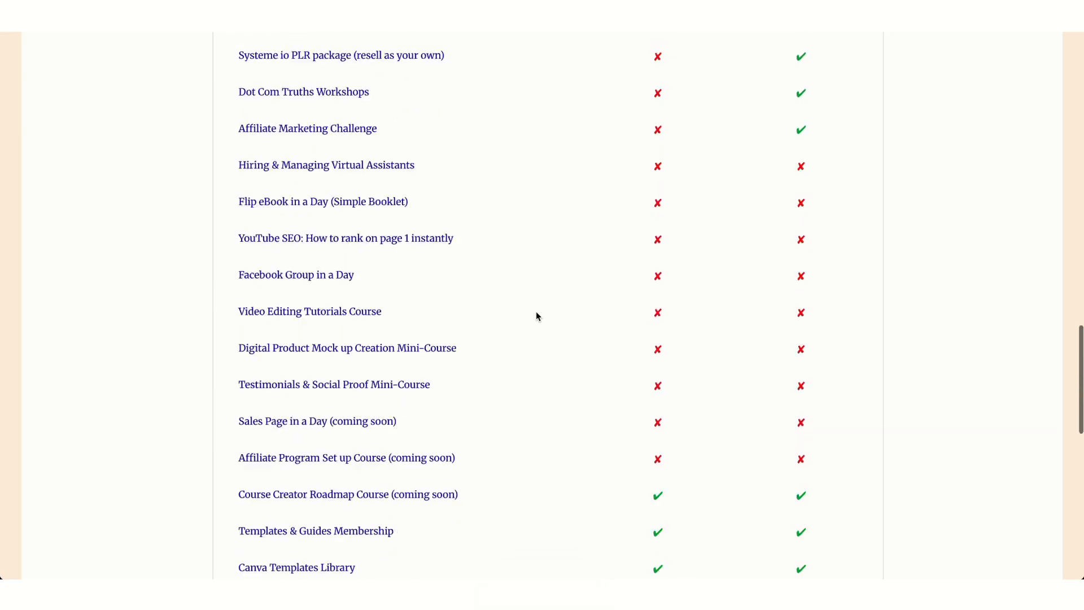
scroll(537, 312, down, 6)
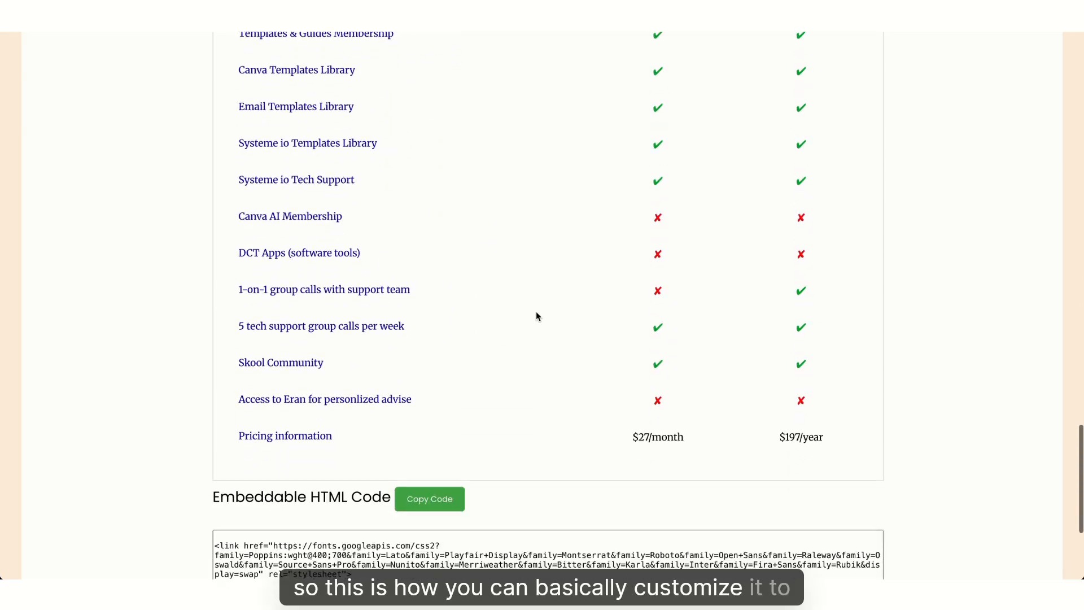
scroll(536, 316, down, 5)
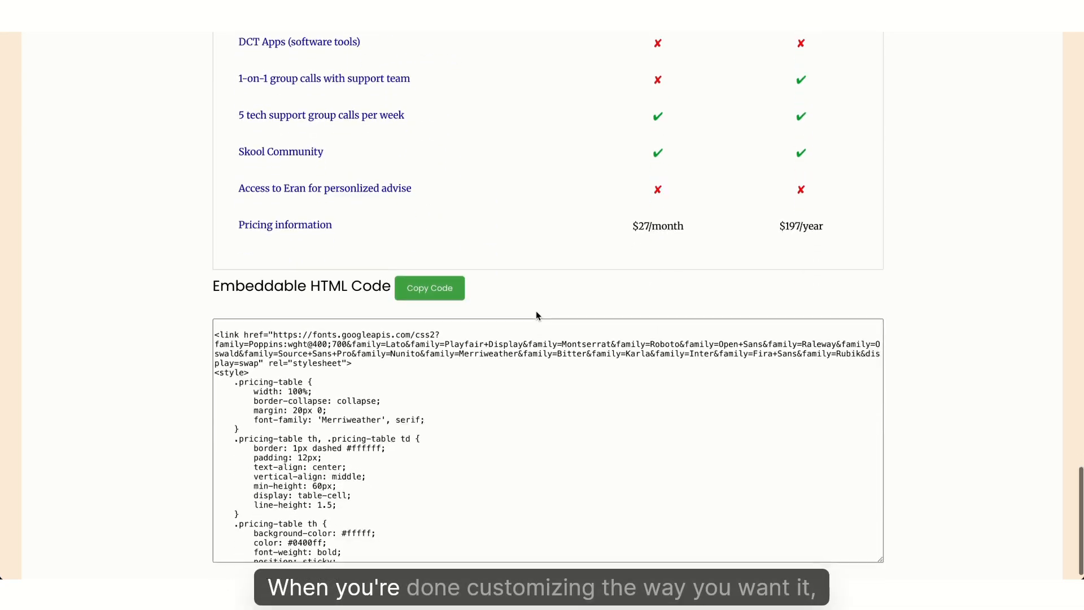
click(442, 273)
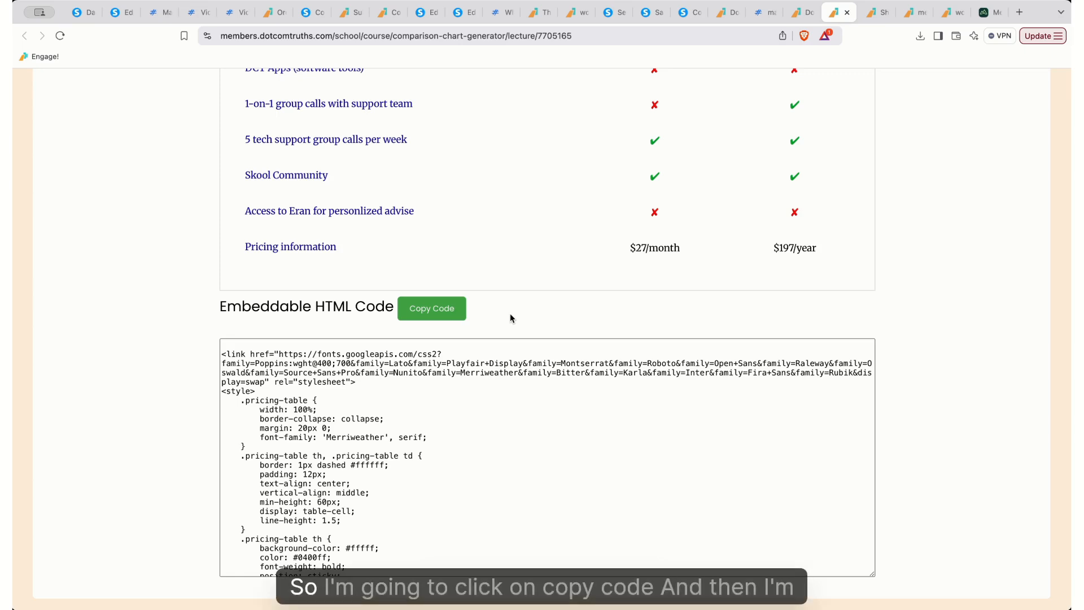
click(450, 311)
click(417, 14)
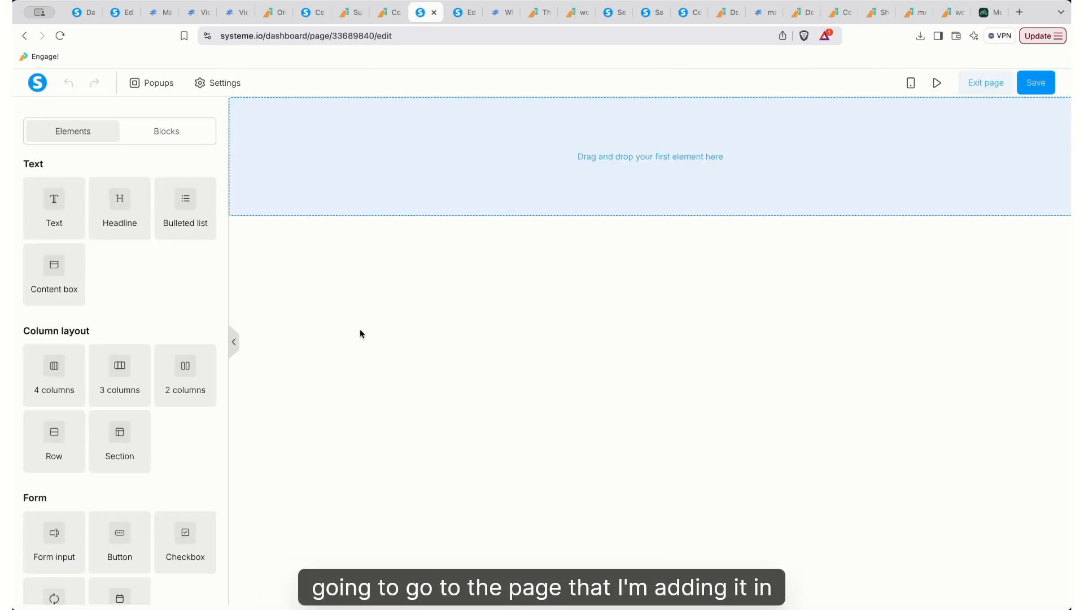
Add a Raw HTML block to the empty page and open its code editor
scroll(182, 380, down, 10)
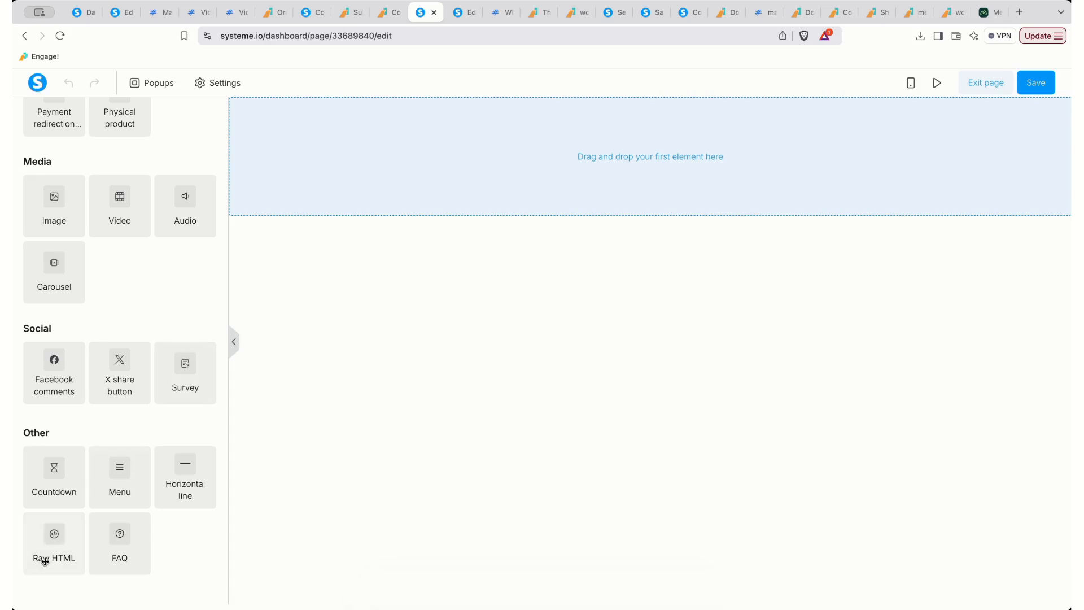
drag(102, 513, 542, 176)
click(535, 139)
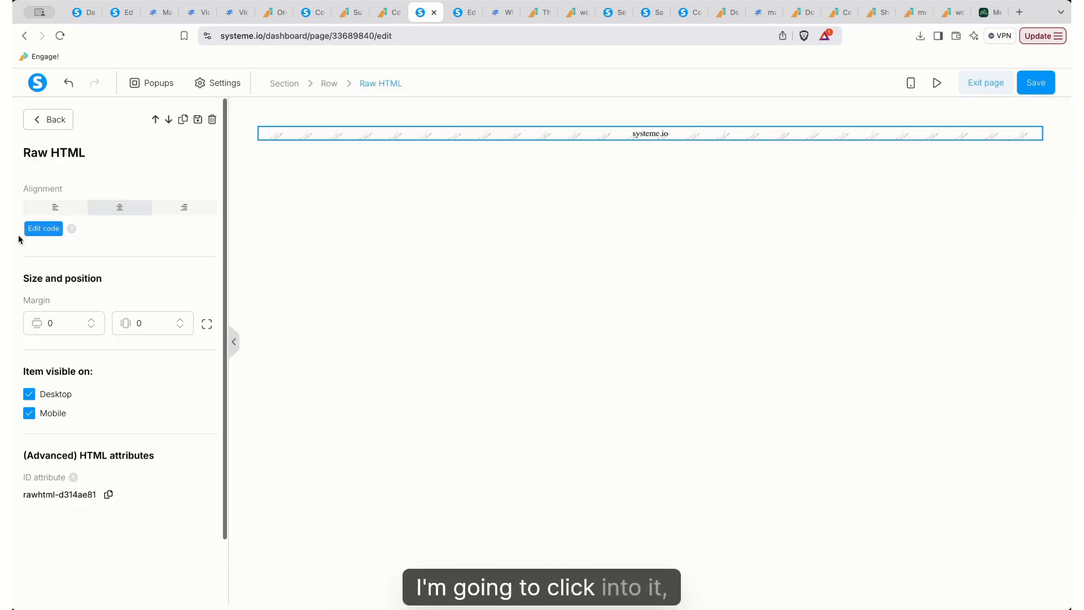
click(35, 230)
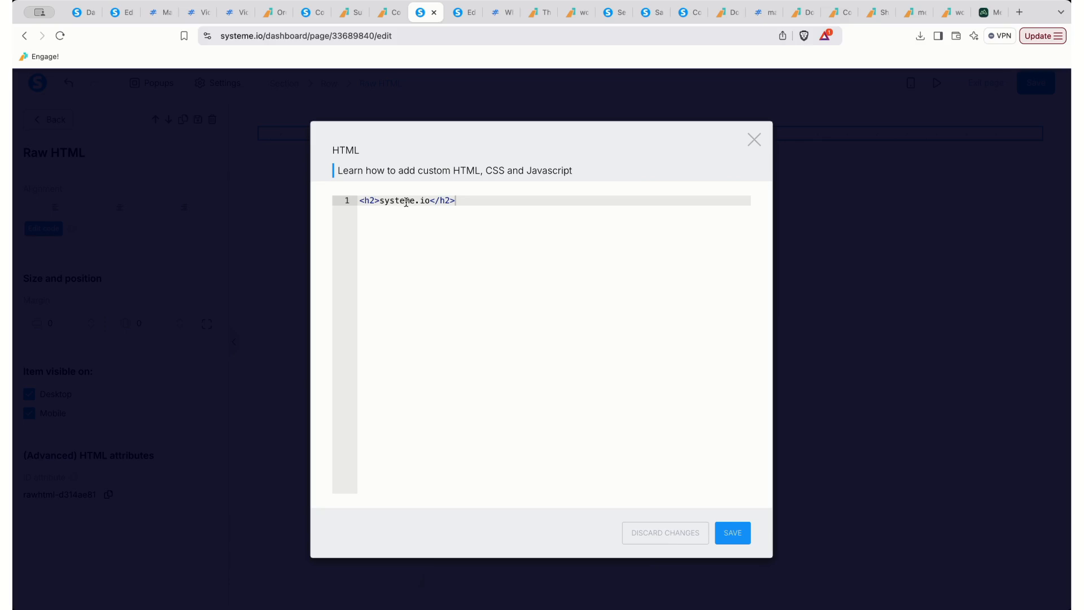
Replace the placeholder code with the copied pricing table code, apply it and save the page
triple_click(408, 202)
key(super+v)
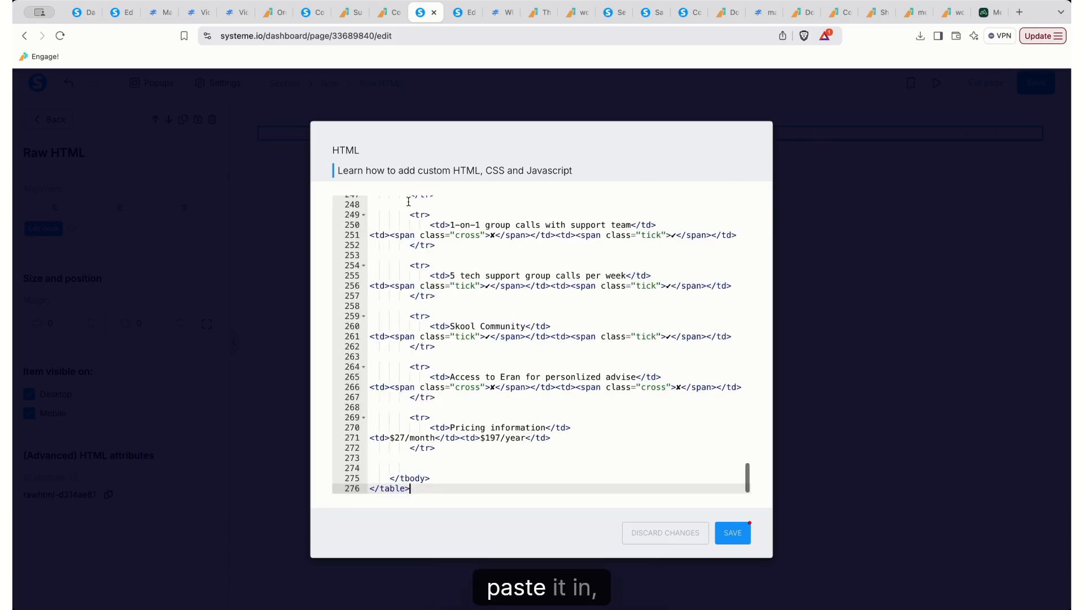
click(745, 542)
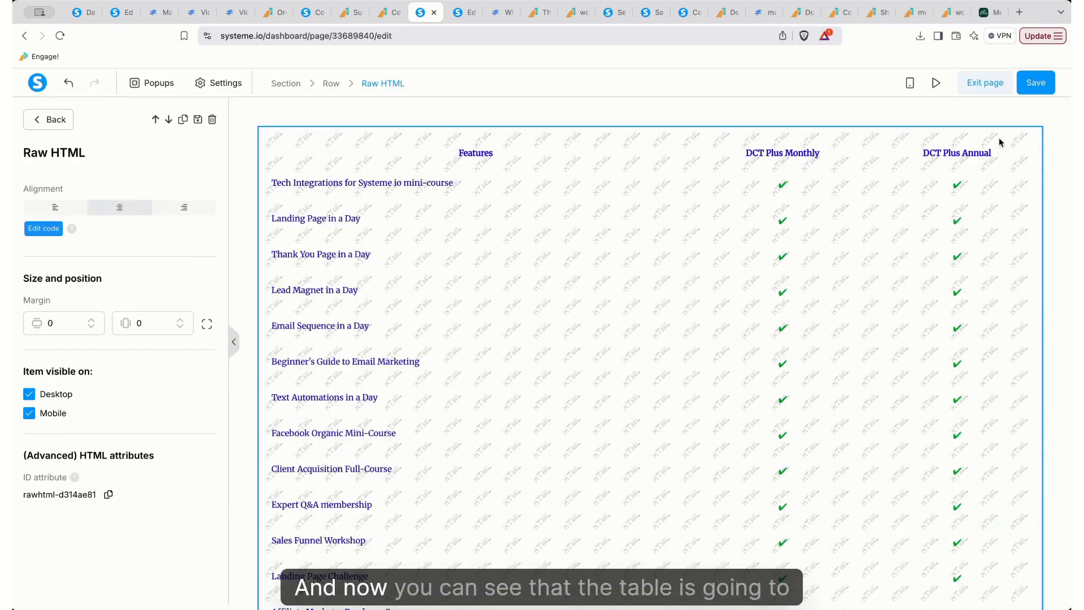
click(1041, 88)
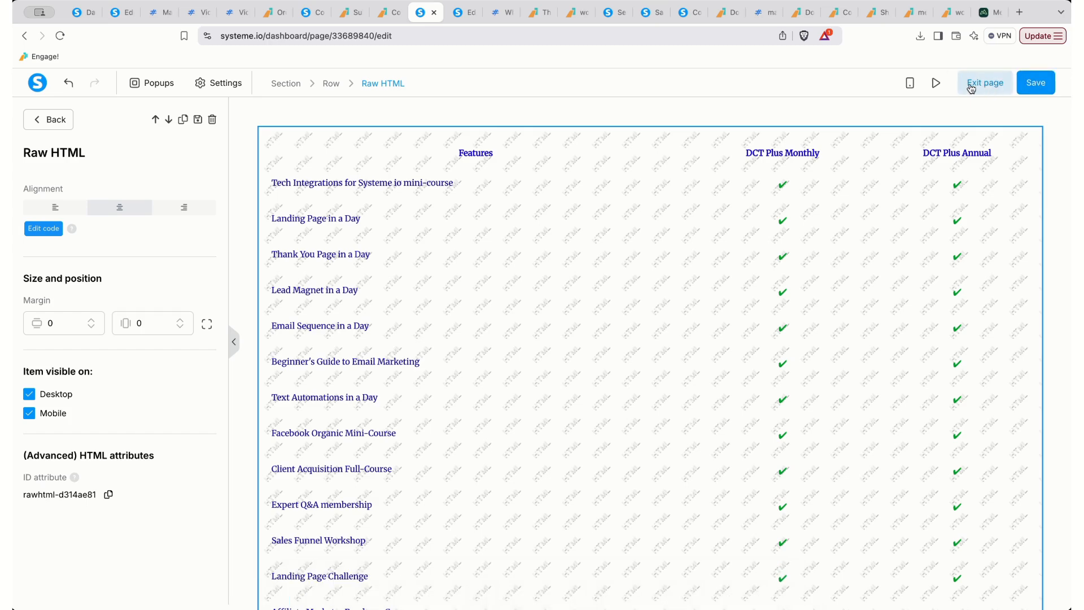
Select the pricing table's section and try Medium, then Small, content width
click(308, 115)
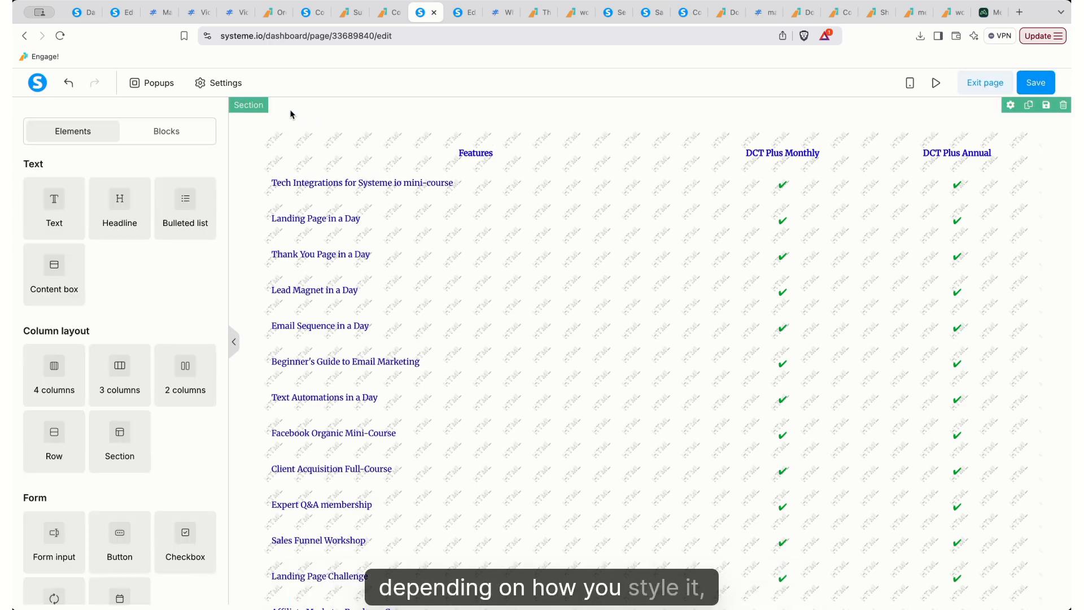
click(291, 114)
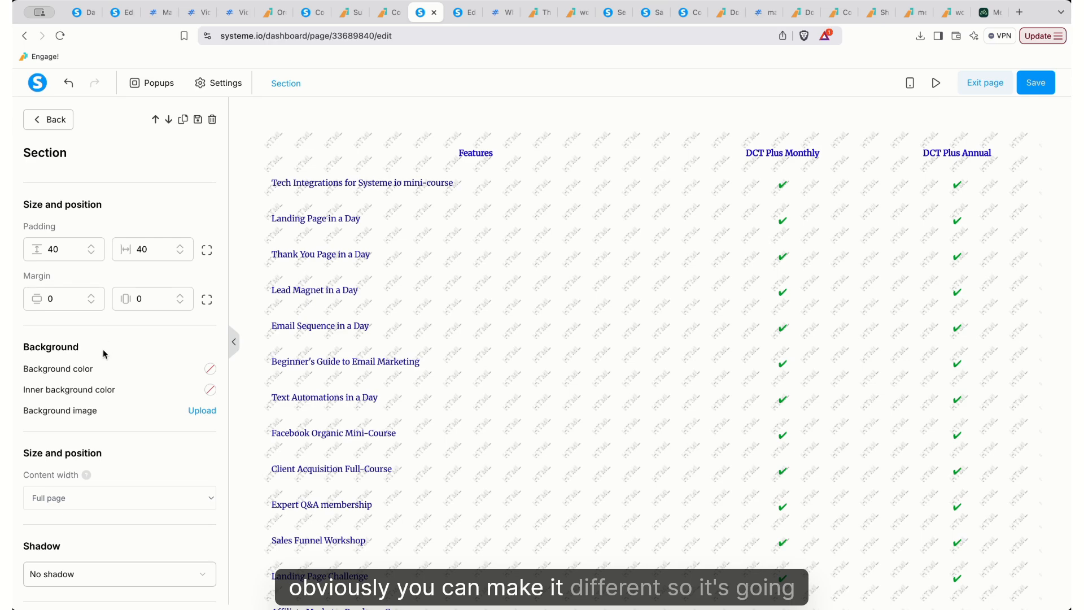
click(126, 496)
click(116, 530)
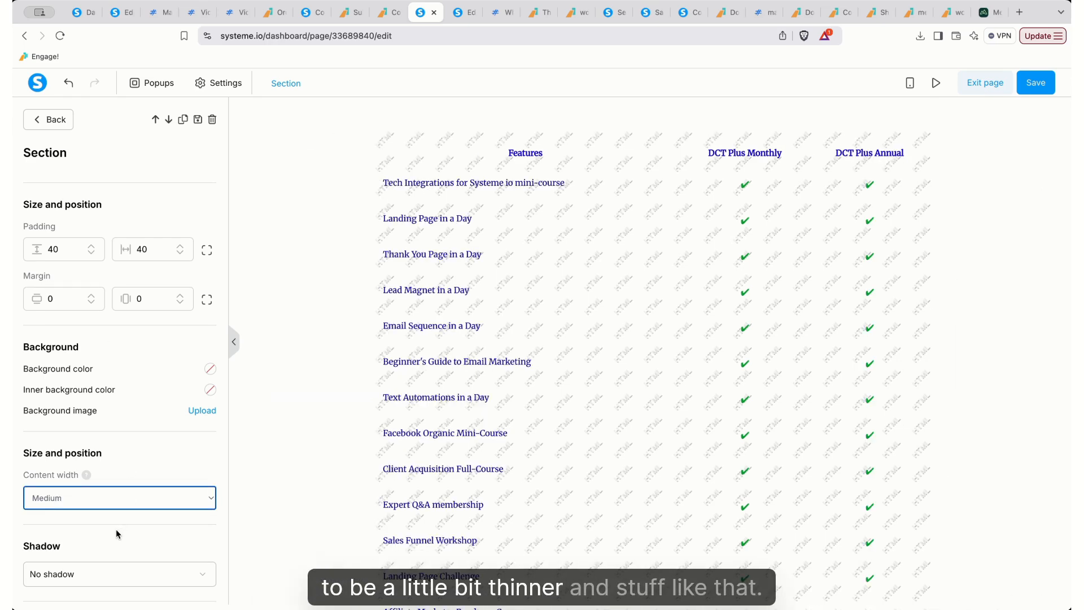
click(149, 496)
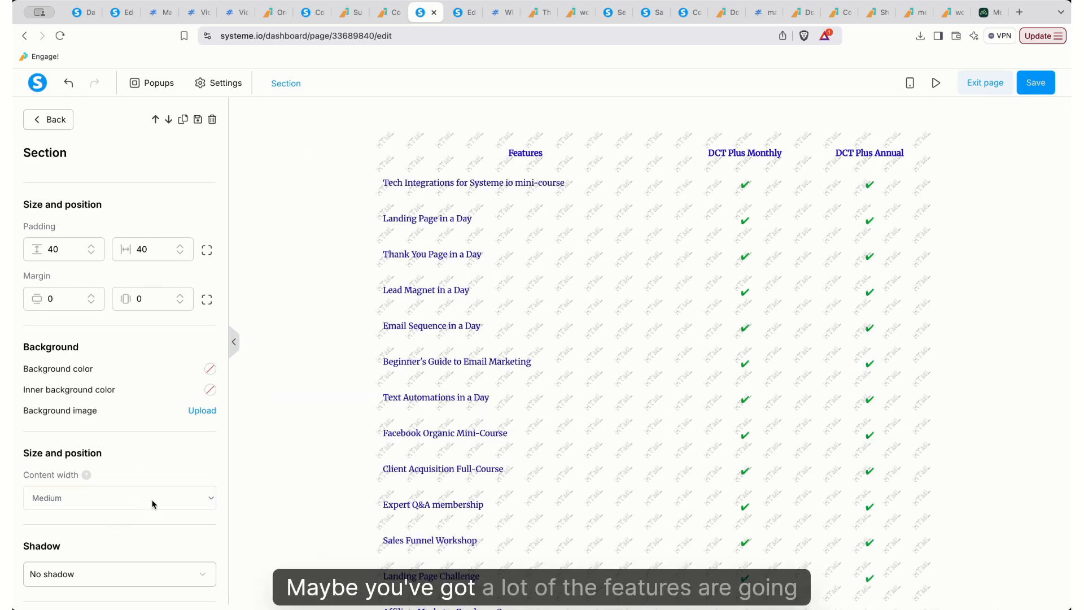
click(150, 508)
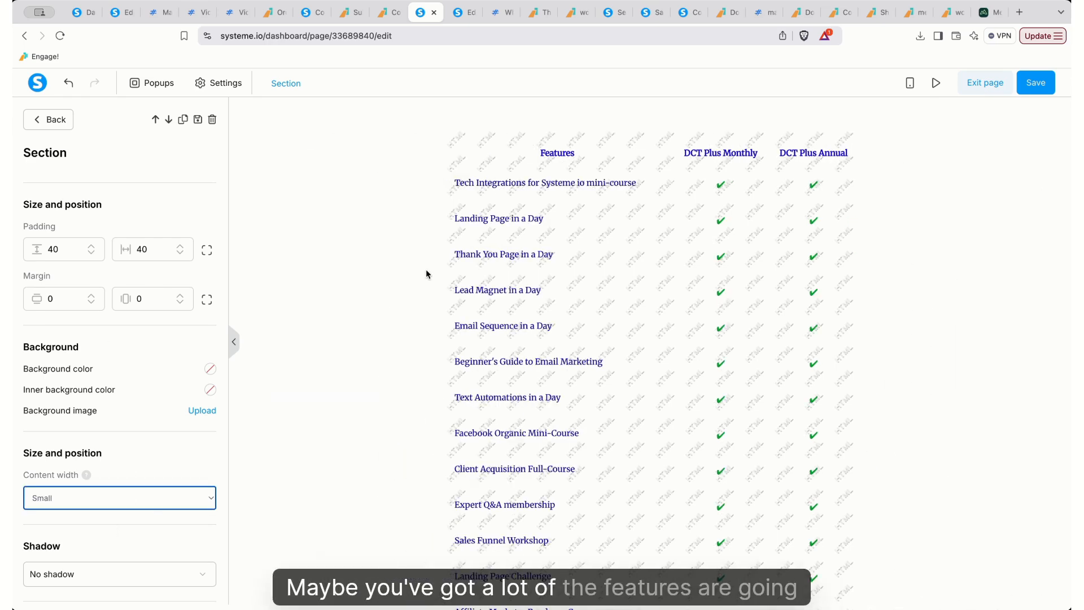
Restore the section to Full page width, save, and open the page preview
click(157, 503)
click(154, 485)
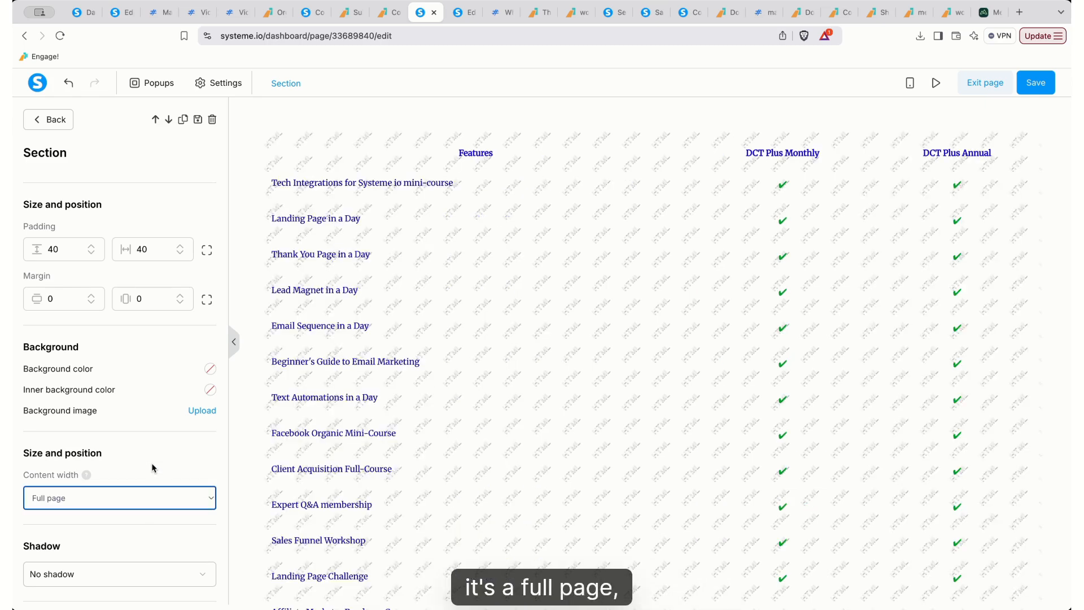
click(1039, 82)
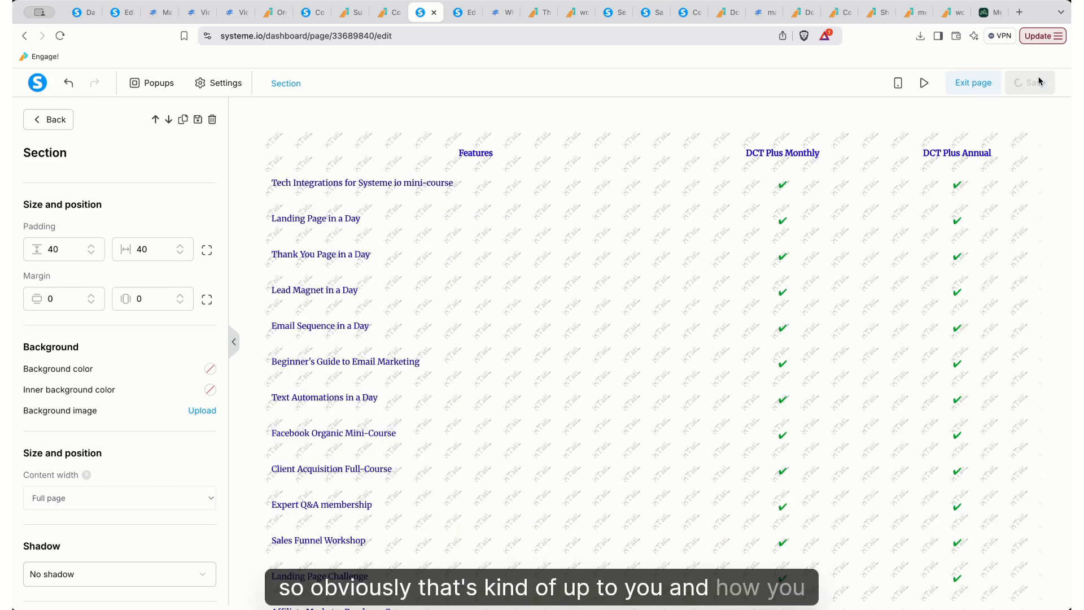
click(922, 83)
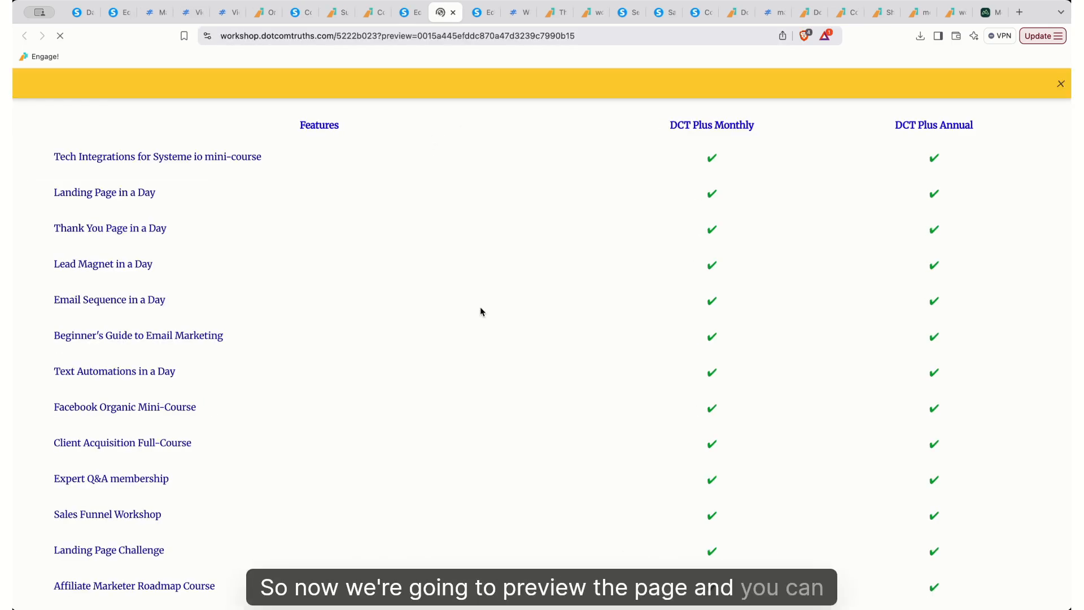
Scroll through the previewed pricing table to check each plan's ticks and crosses
scroll(480, 309, down, 6)
scroll(480, 312, down, 10)
scroll(481, 311, up, 12)
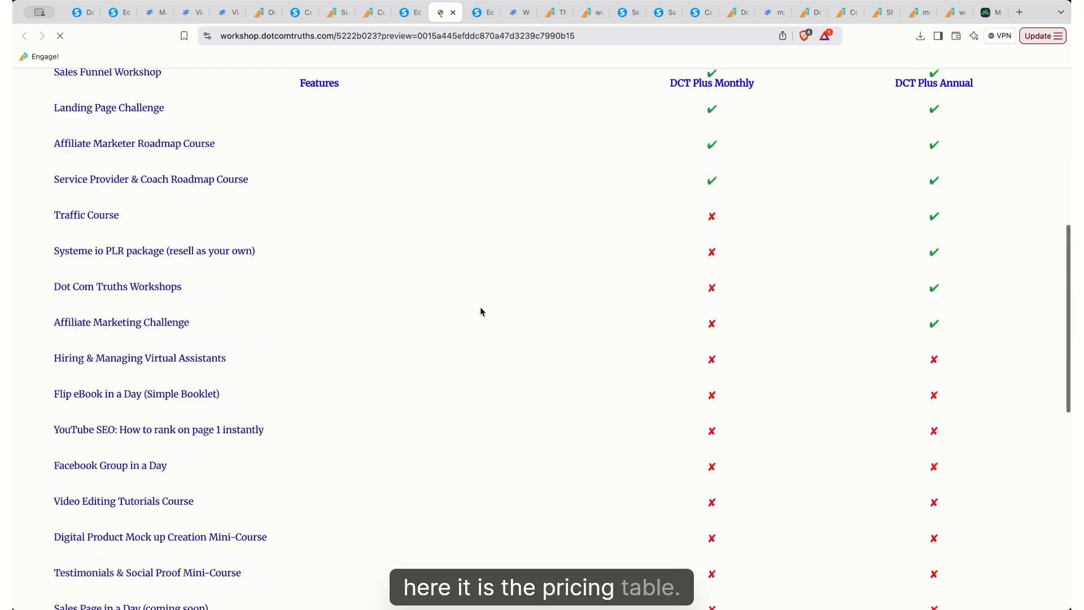
scroll(480, 311, up, 3)
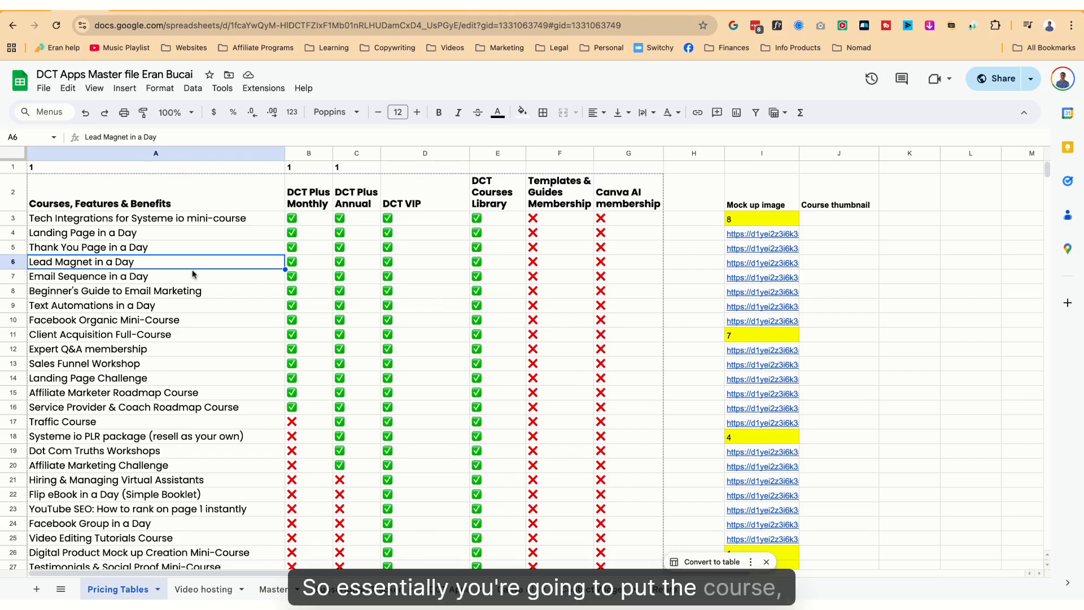
Review the sheet's feature header and the DCT Plus Annual, DCT VIP and Courses Library plan headers
click(170, 199)
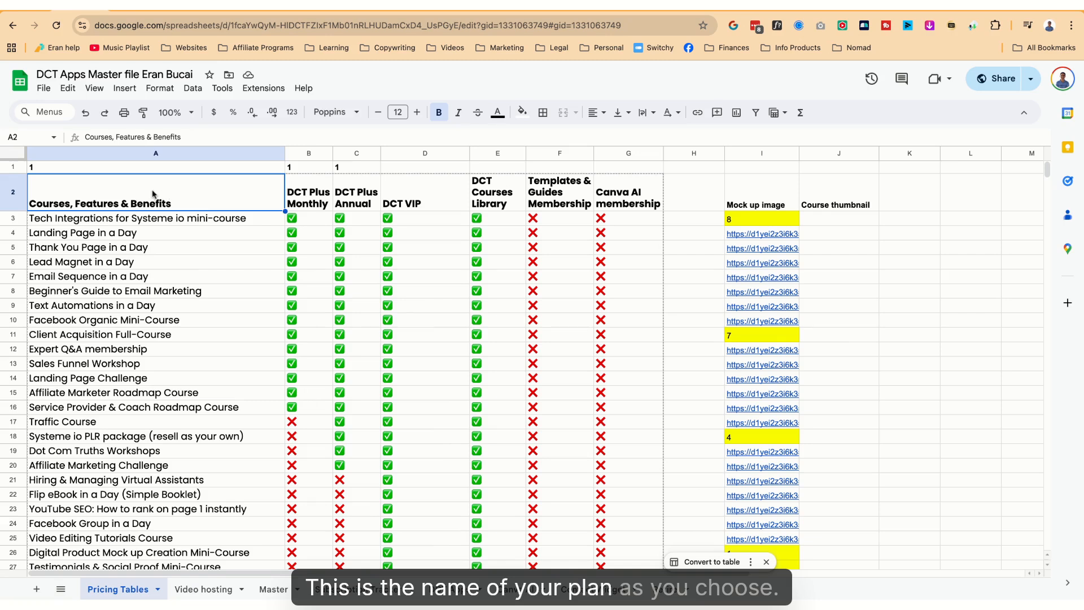
click(300, 190)
click(350, 195)
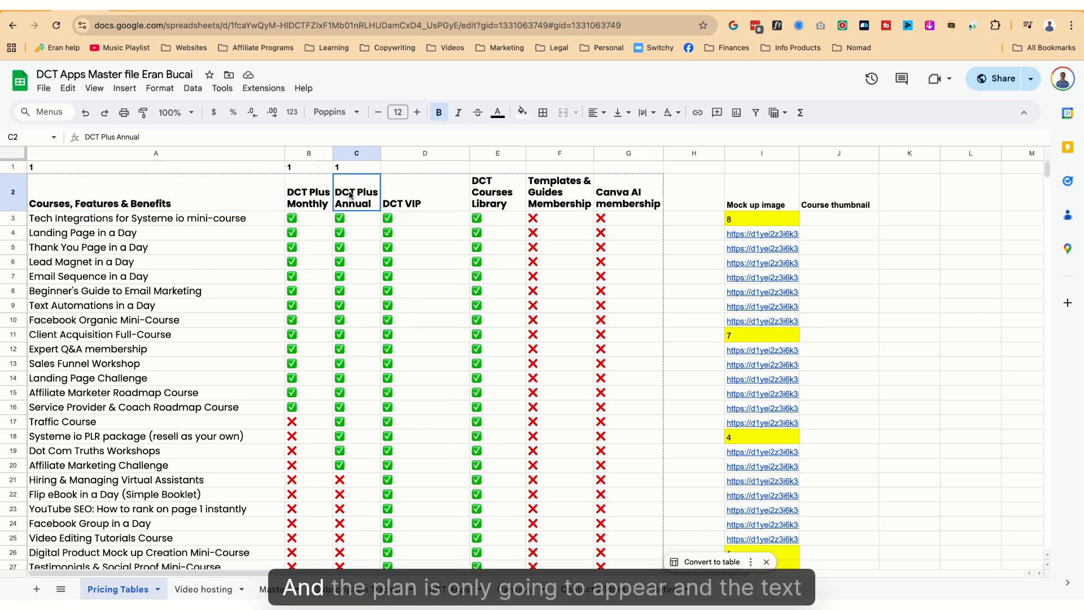
click(418, 201)
click(484, 198)
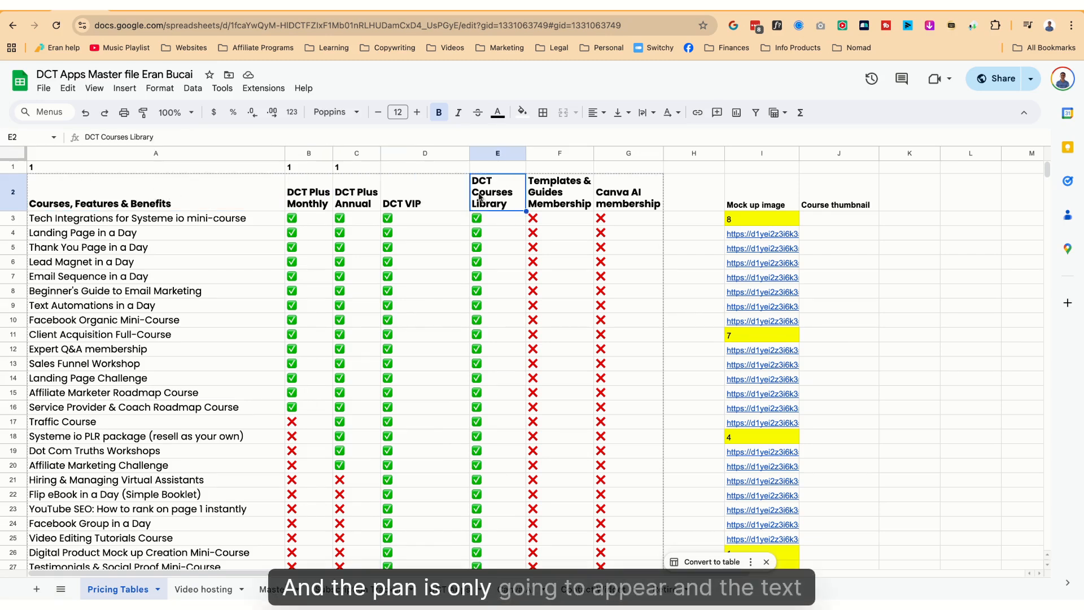
Copy the 1 flag from C1 into D1 above the DCT VIP column
click(395, 165)
key(Left)
key(Left)
key(Left)
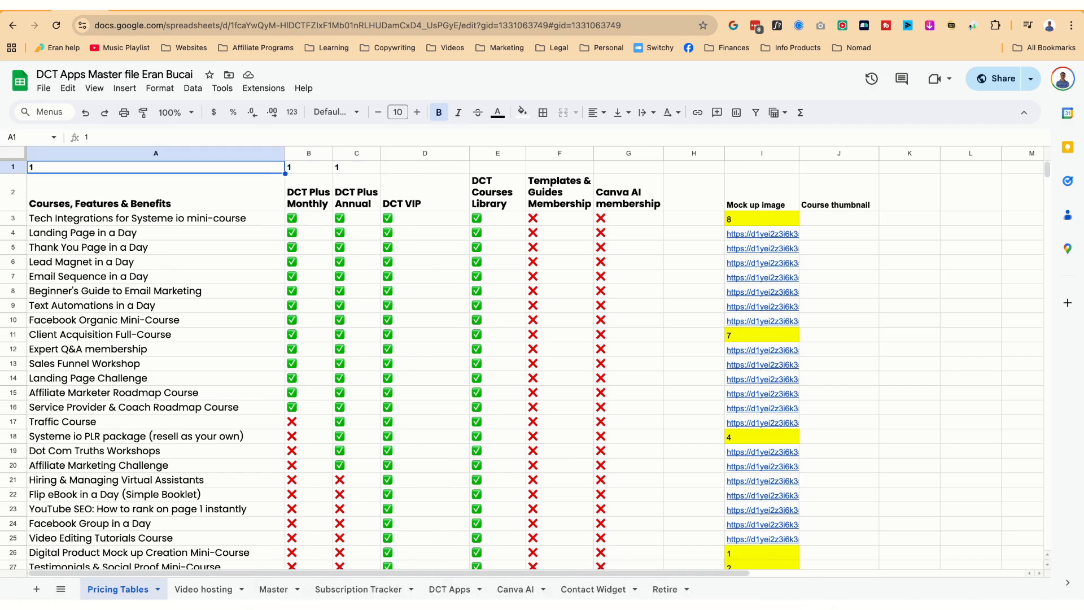
key(Right)
key(Right)
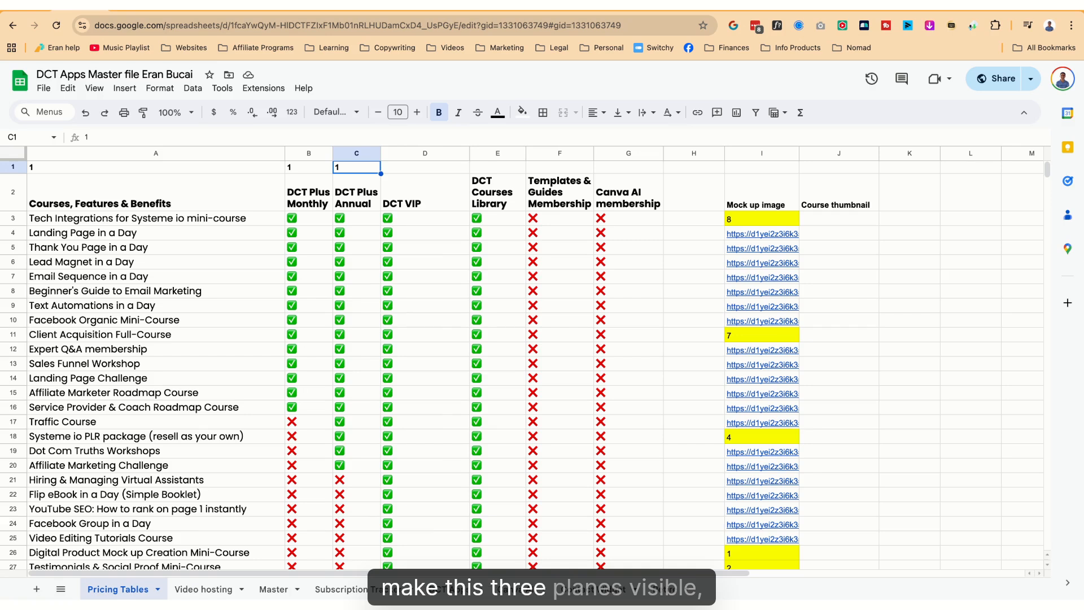
key(ctrl+c)
key(Right)
key(Down)
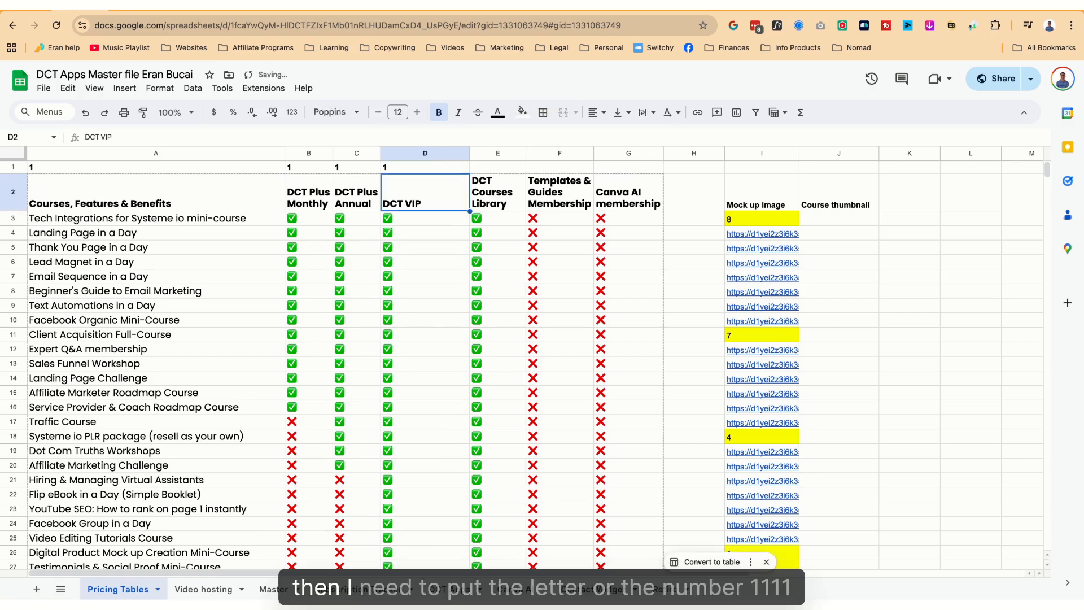
key(Up)
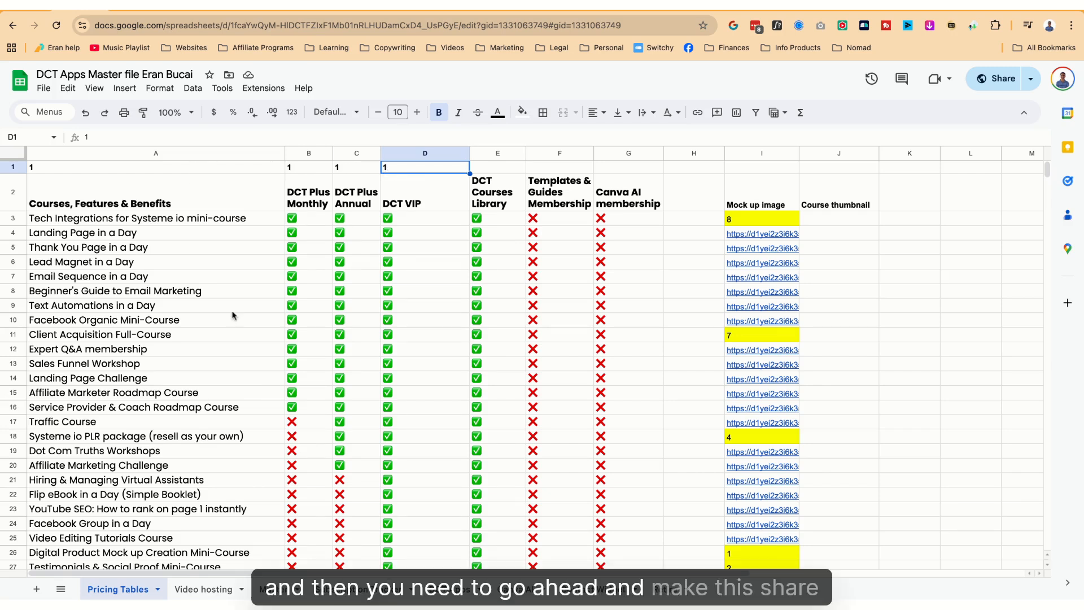
Keep the sheet's general access as Anyone with the link, Viewer
click(997, 79)
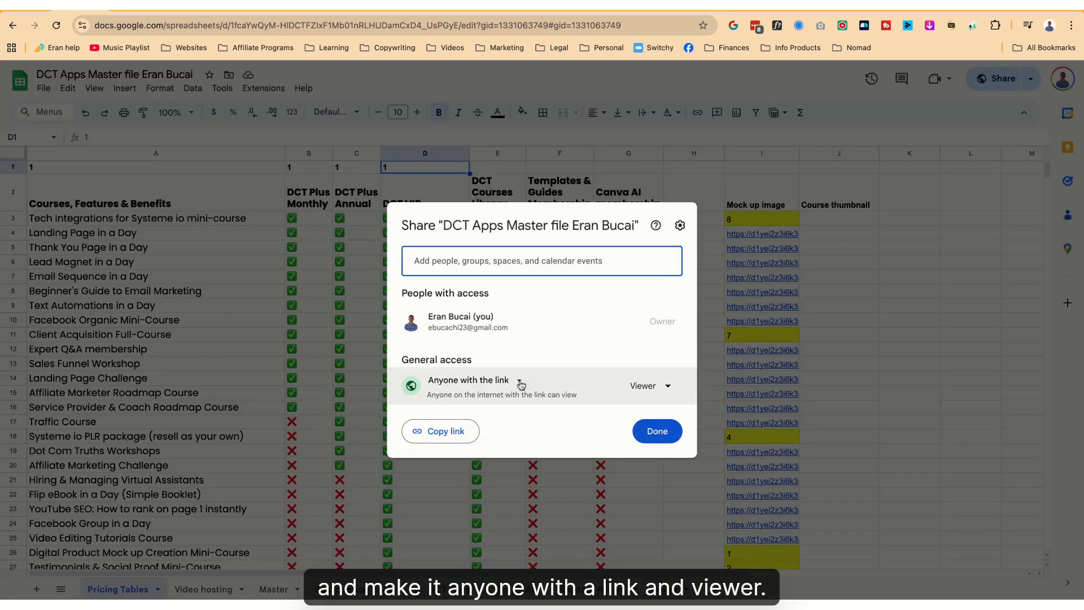
click(655, 431)
click(363, 29)
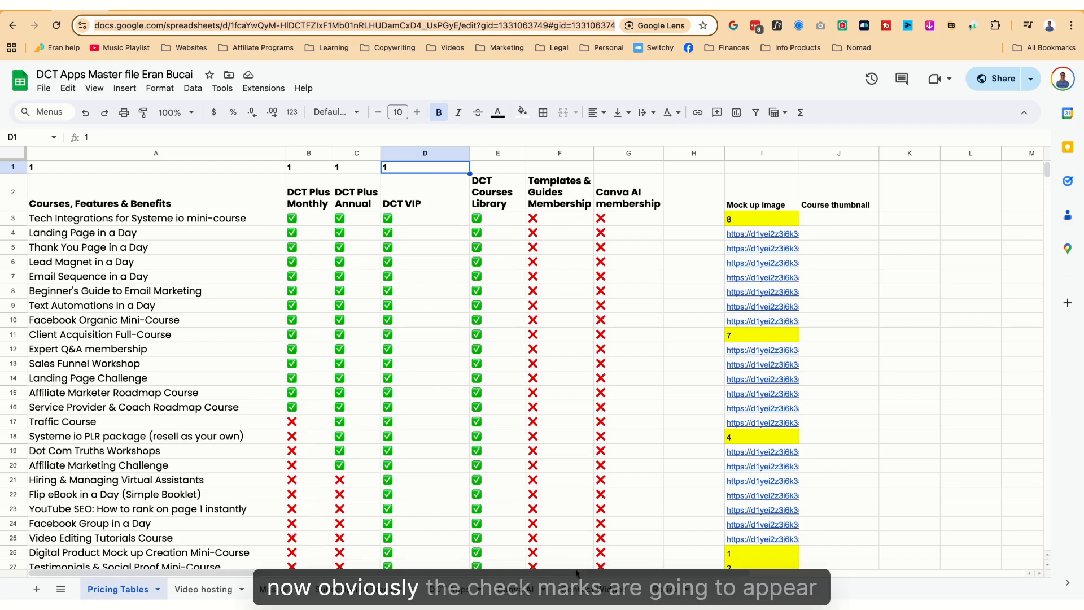
Check the ticked DCT Plus Annual and Monthly checkboxes, then copy the spreadsheet URL
click(340, 320)
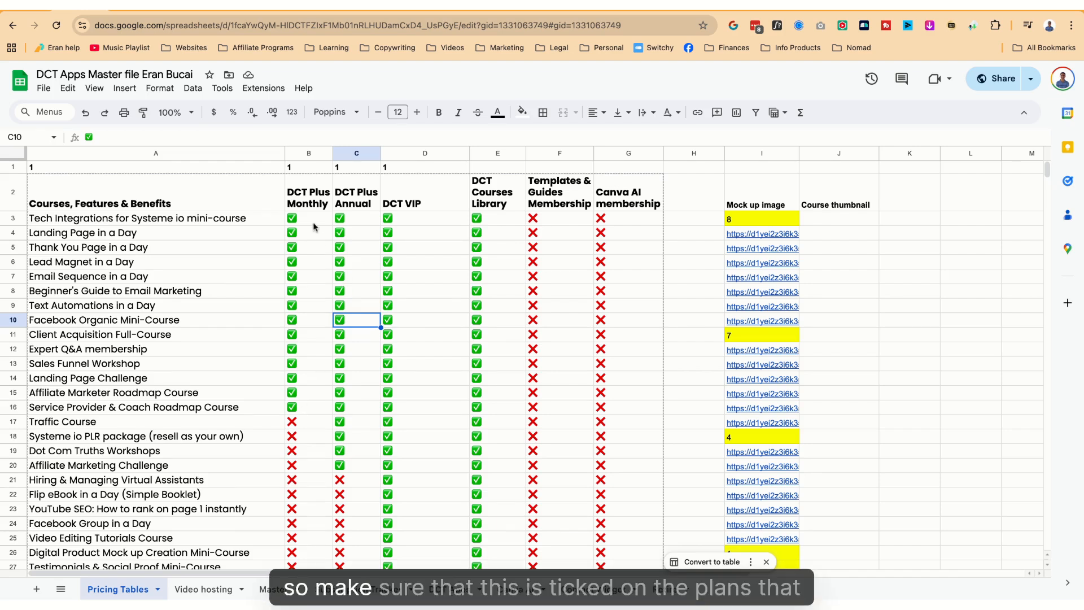
click(320, 407)
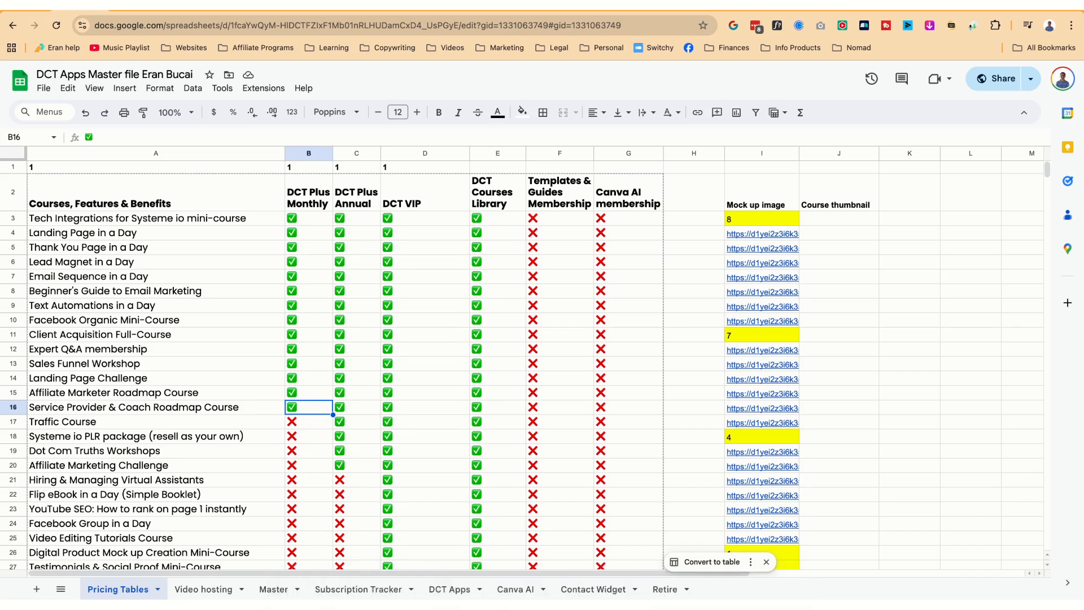
click(295, 24)
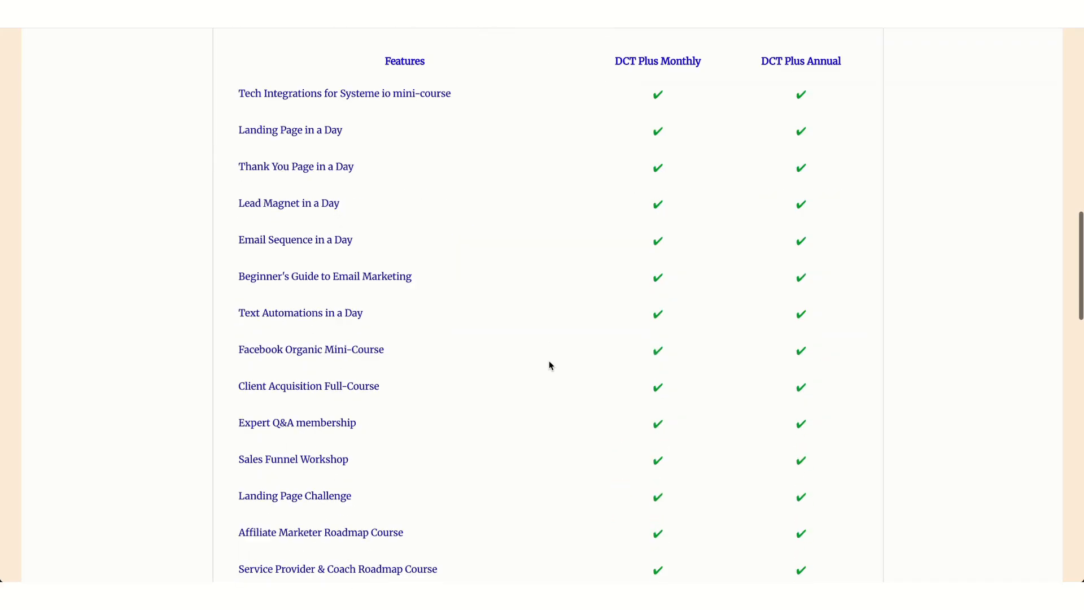
Regenerate the pricing table preview from the updated Google Sheet
scroll(549, 366, up, 1)
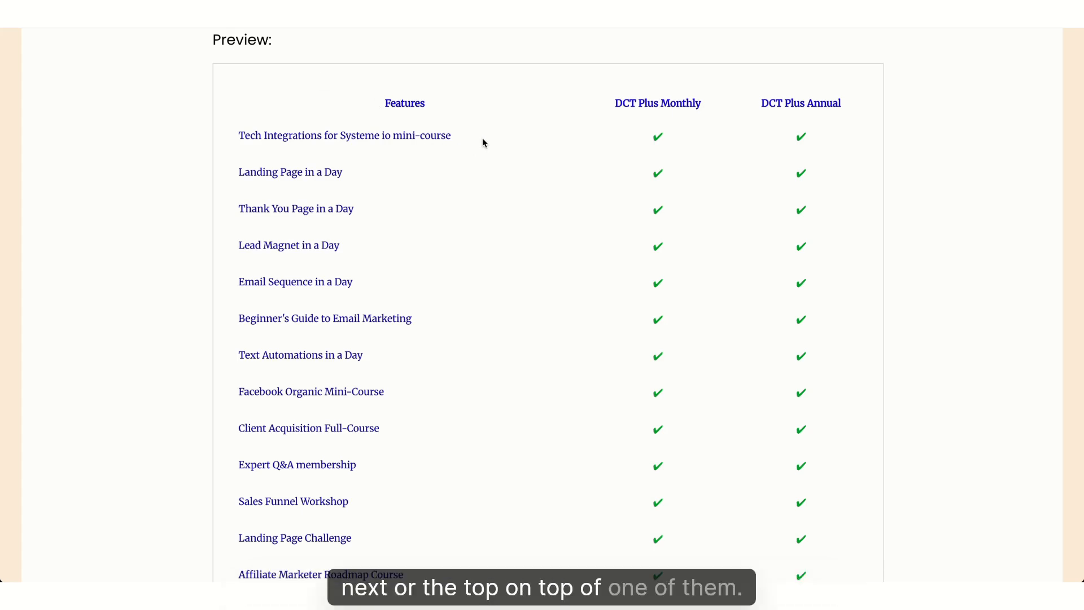
scroll(479, 141, up, 2)
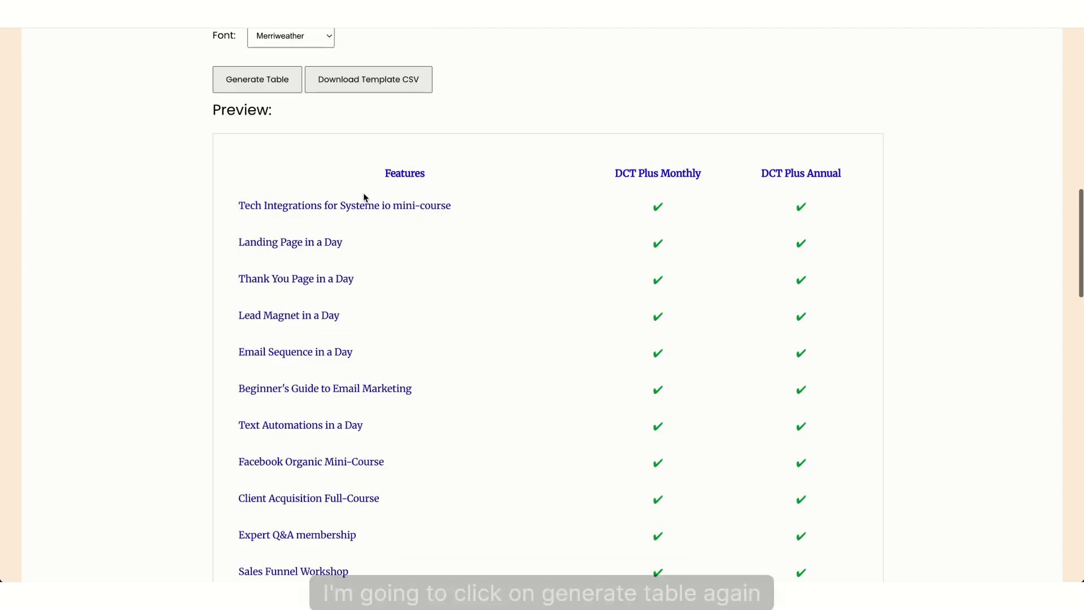
click(246, 79)
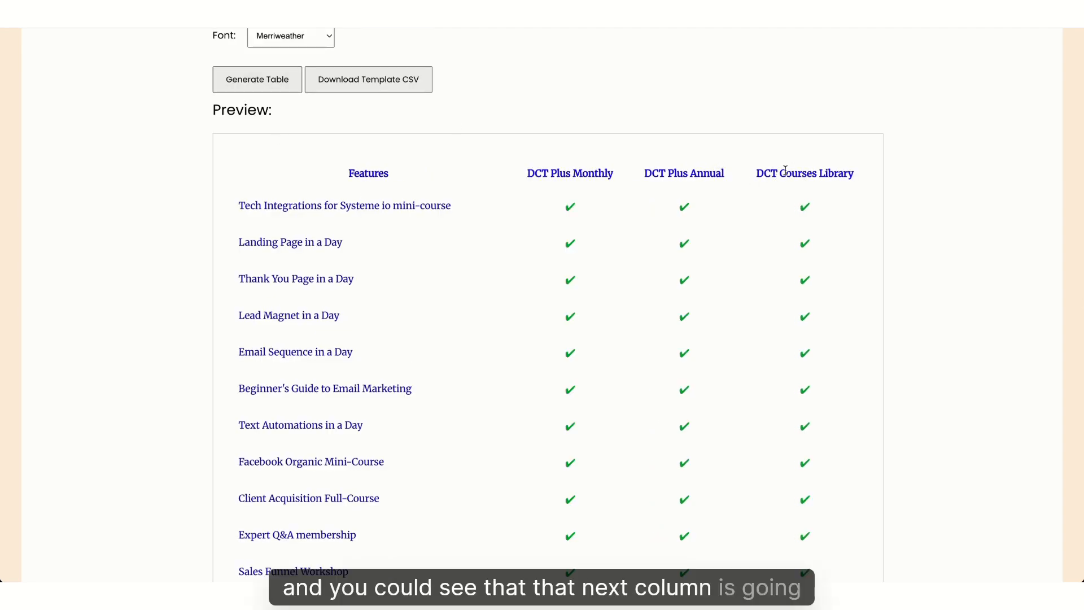
Review the three-plan table, select its Features header, and move down to the embed code
scroll(786, 172, down, 14)
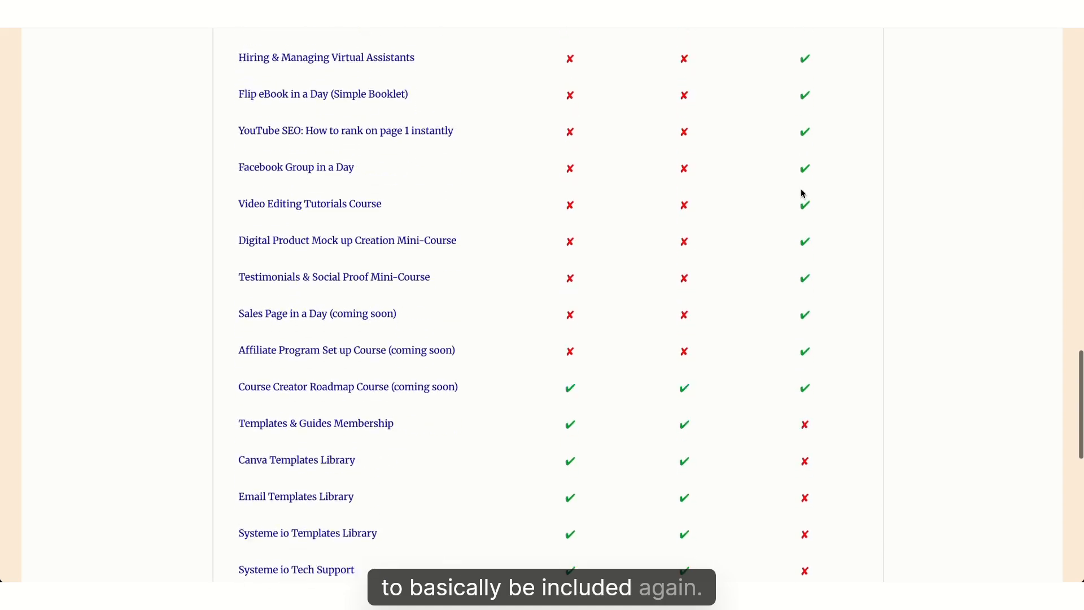
scroll(801, 195, down, 5)
scroll(790, 195, up, 2)
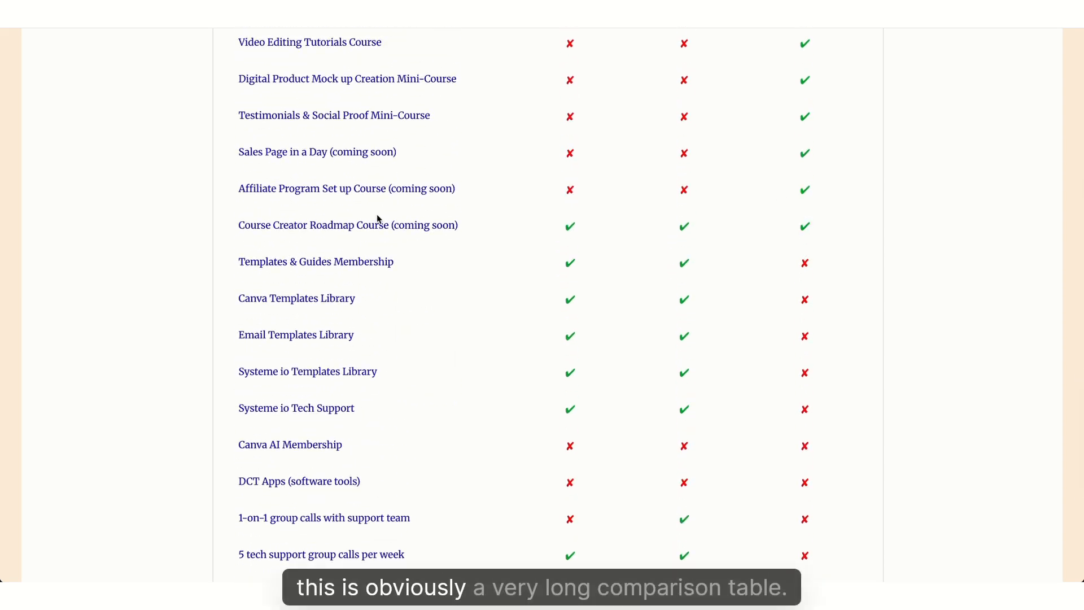
scroll(377, 219, down, 8)
scroll(377, 219, up, 4)
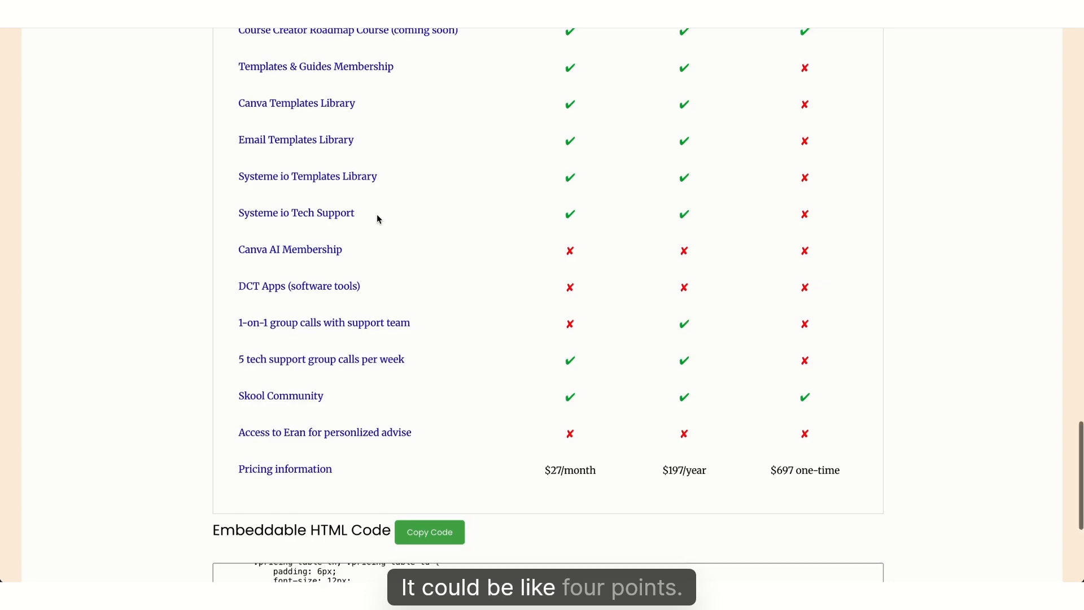
scroll(377, 219, up, 20)
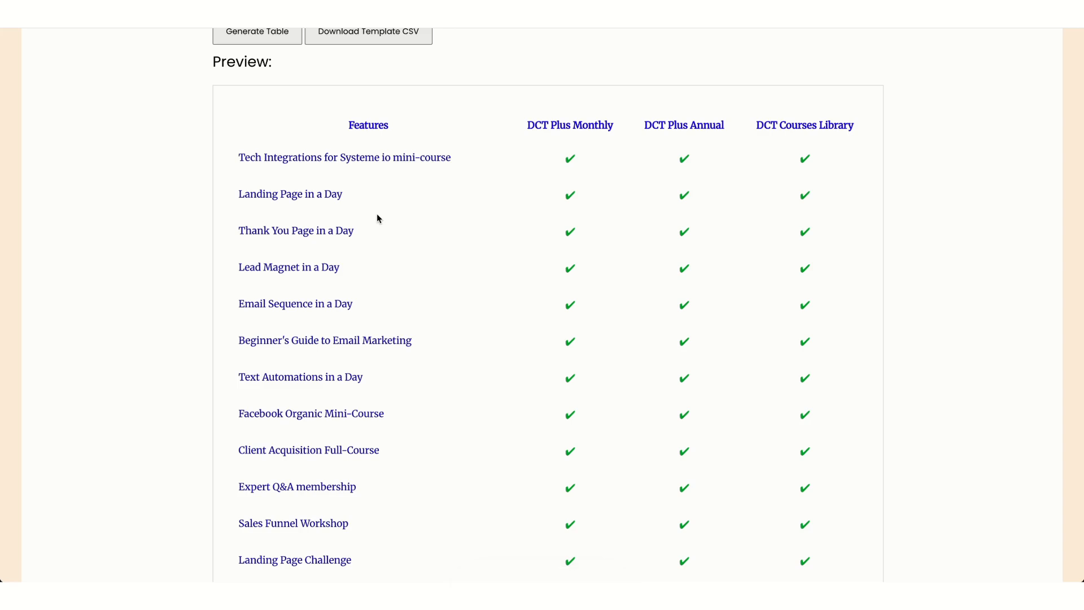
drag(340, 127, 399, 134)
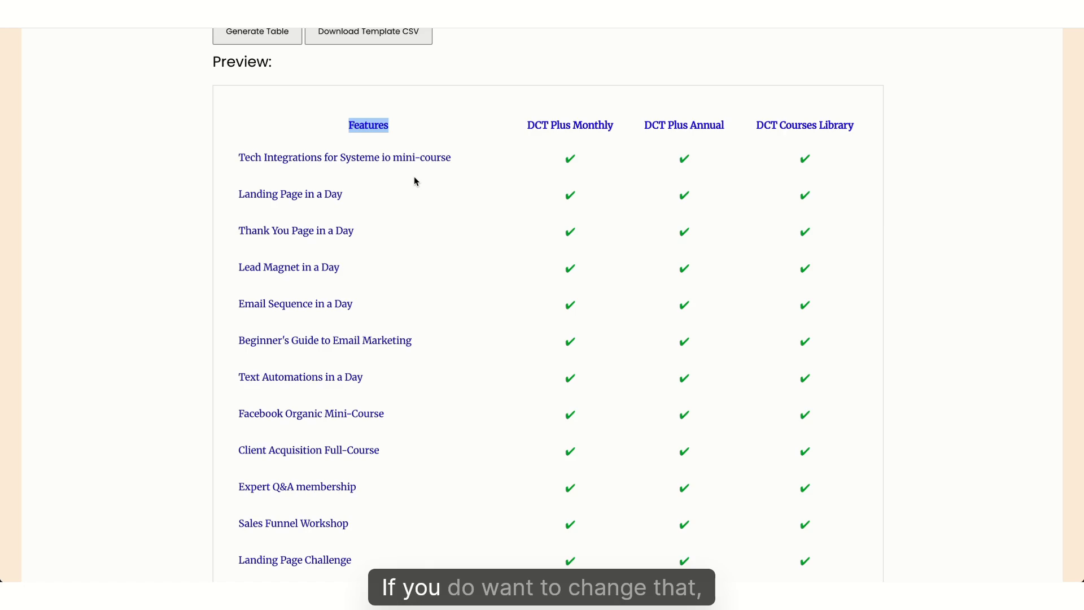
scroll(181, 368, down, 20)
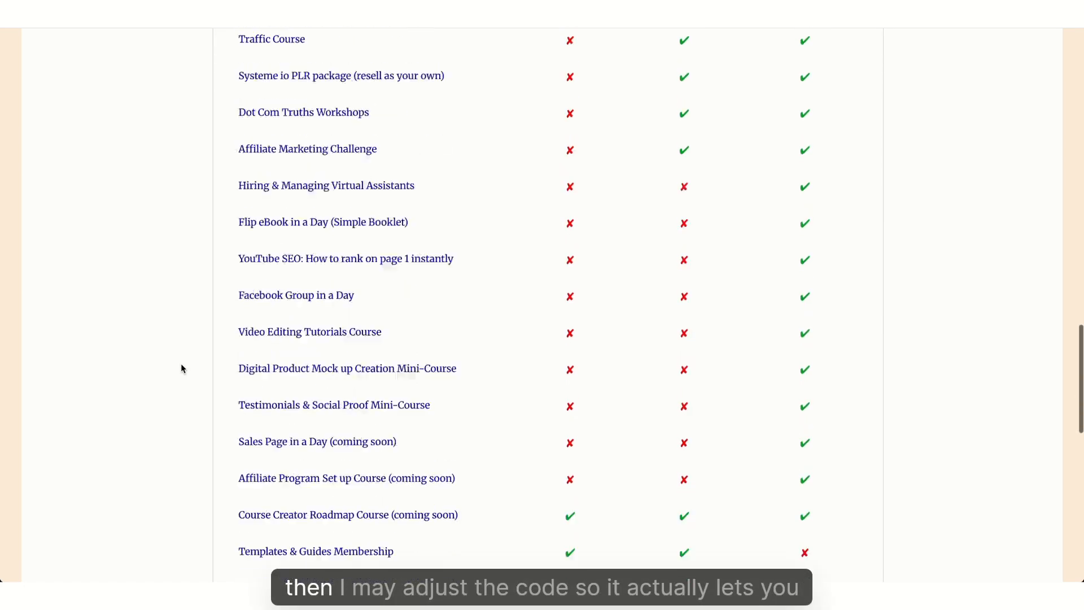
scroll(181, 368, down, 1)
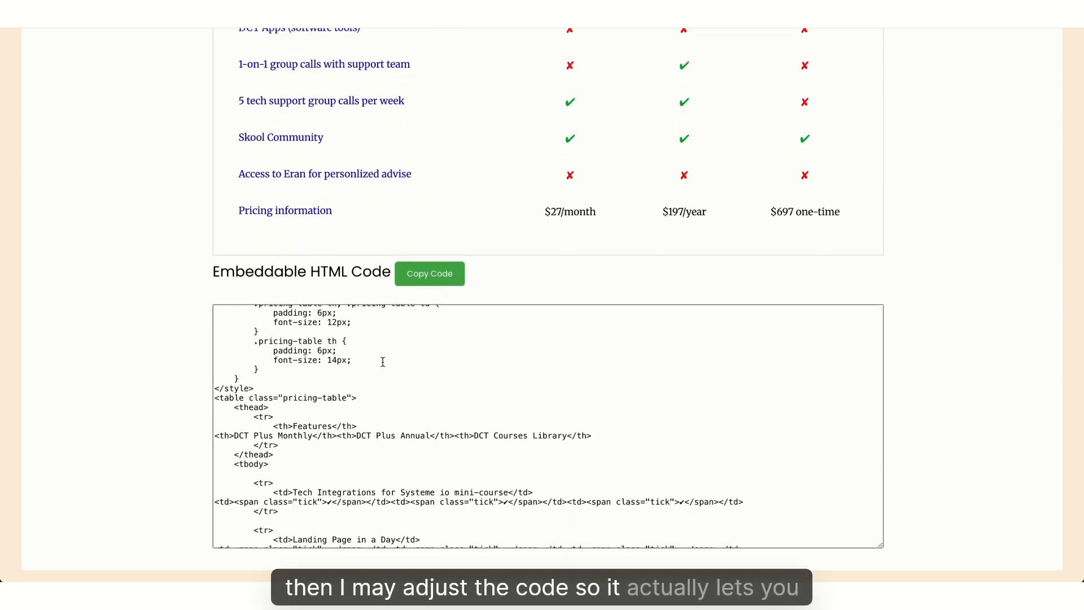
Change the code's Features header to 'Features and benefits' and copy the embed code
click(389, 438)
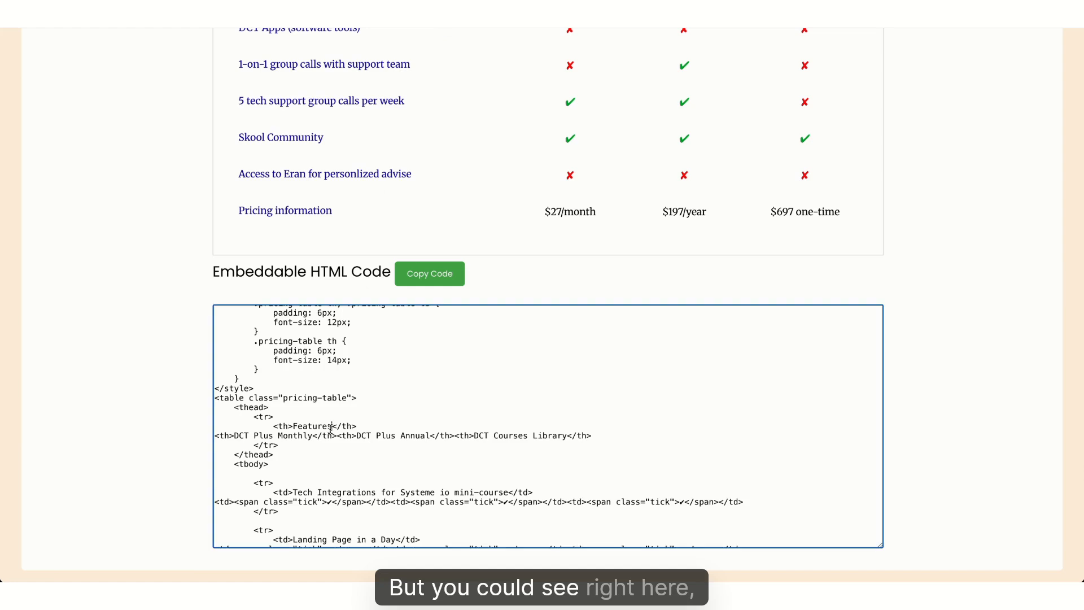
key(ctrl+f)
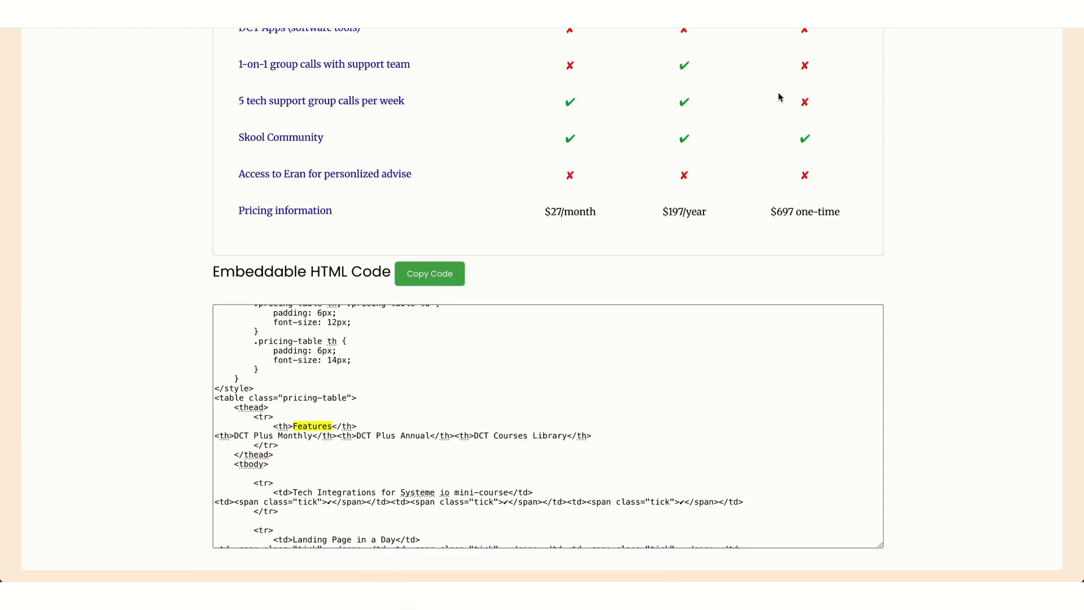
key(Return)
key(Return)
key(Return)
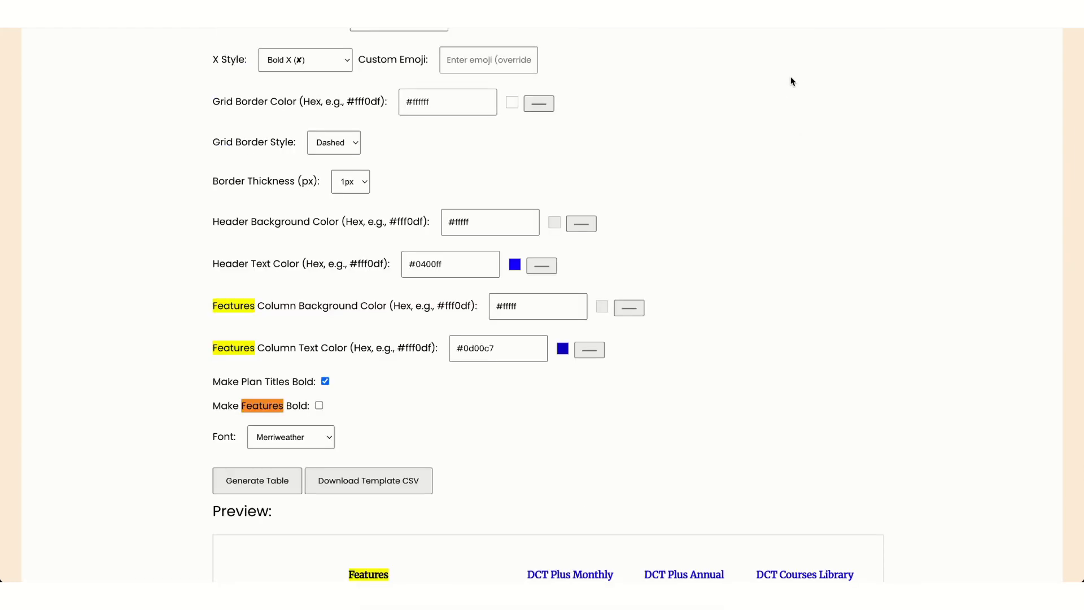
key(Return)
key(Return)
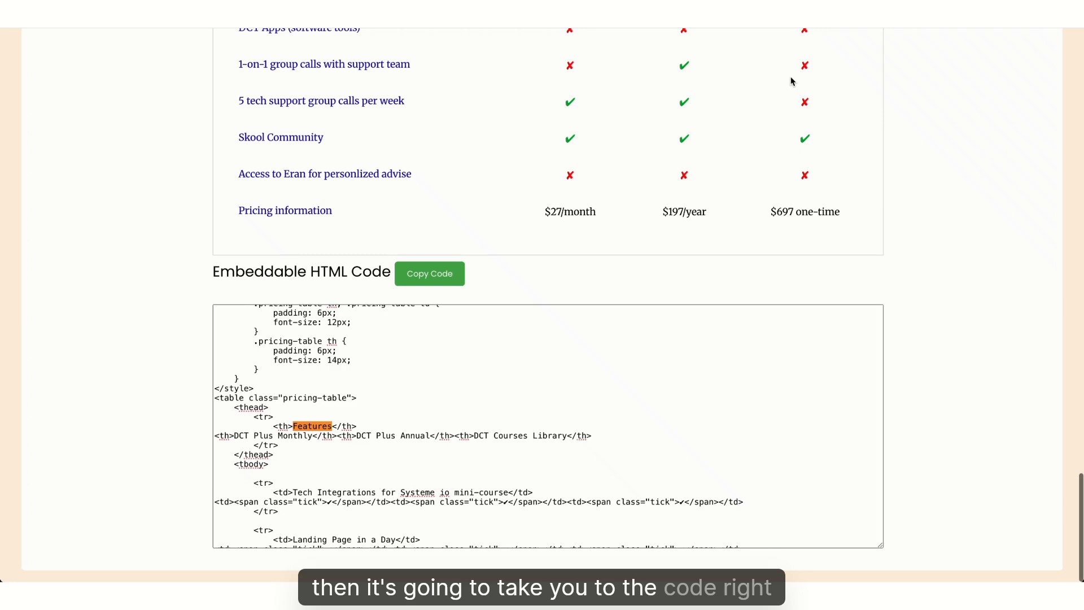
click(333, 429)
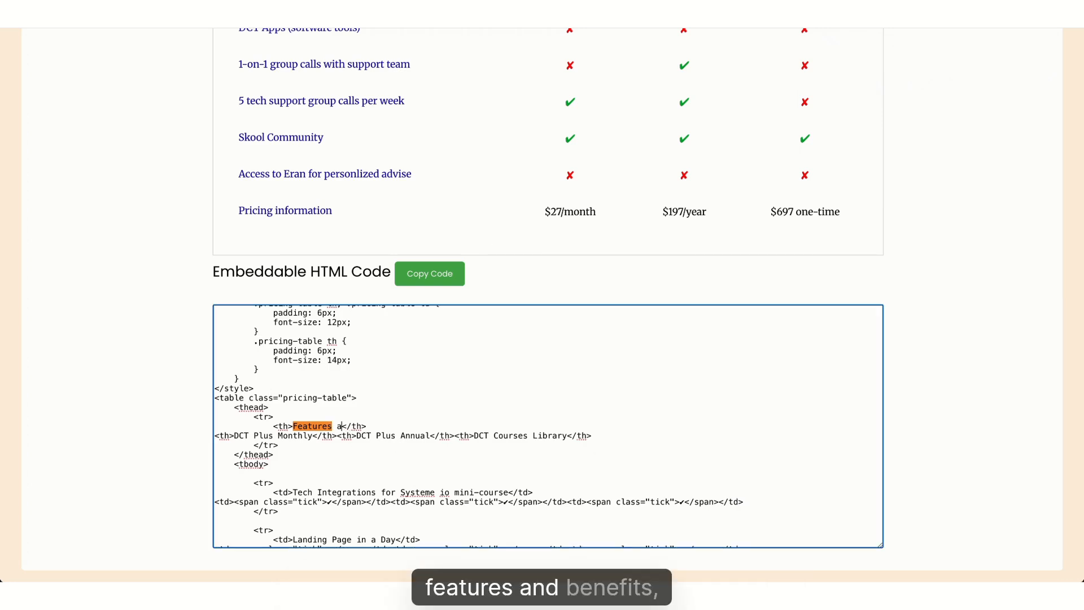
text(enefits)
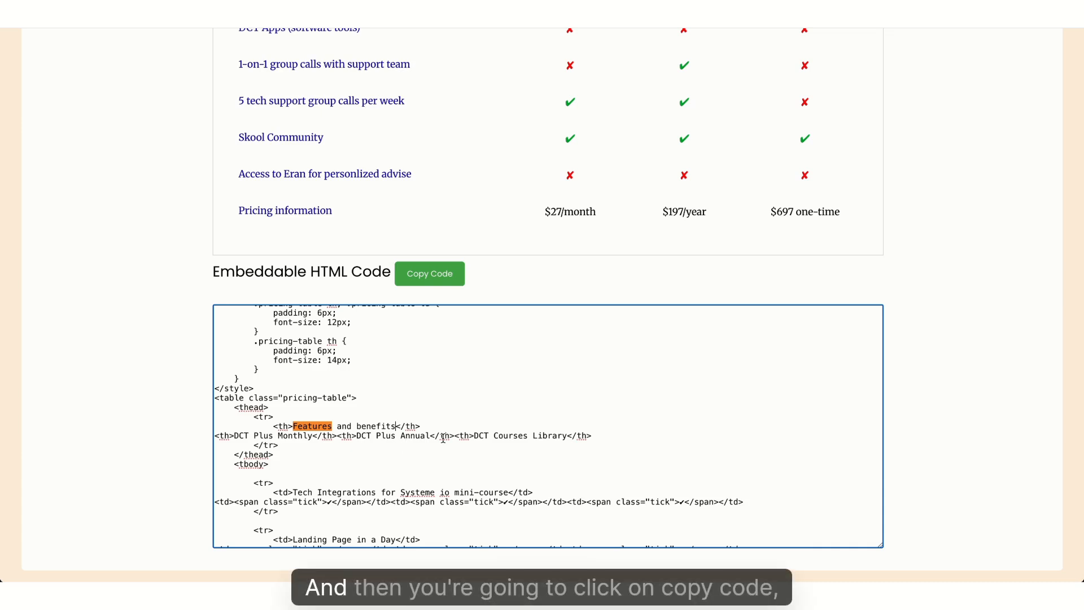
click(448, 279)
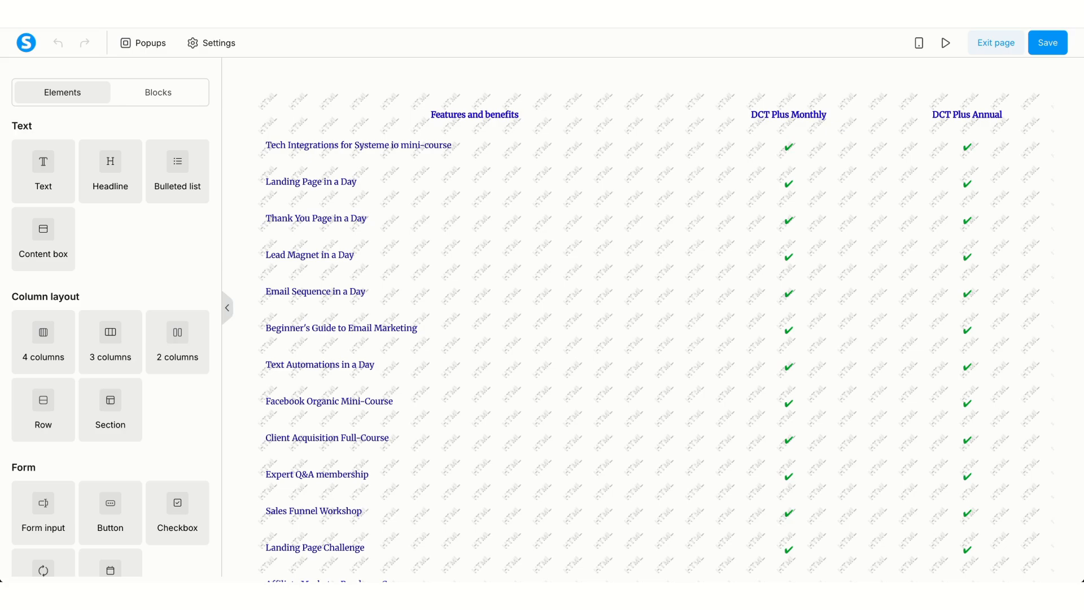
Replace the Raw HTML block's code with the new pricing table code
click(438, 169)
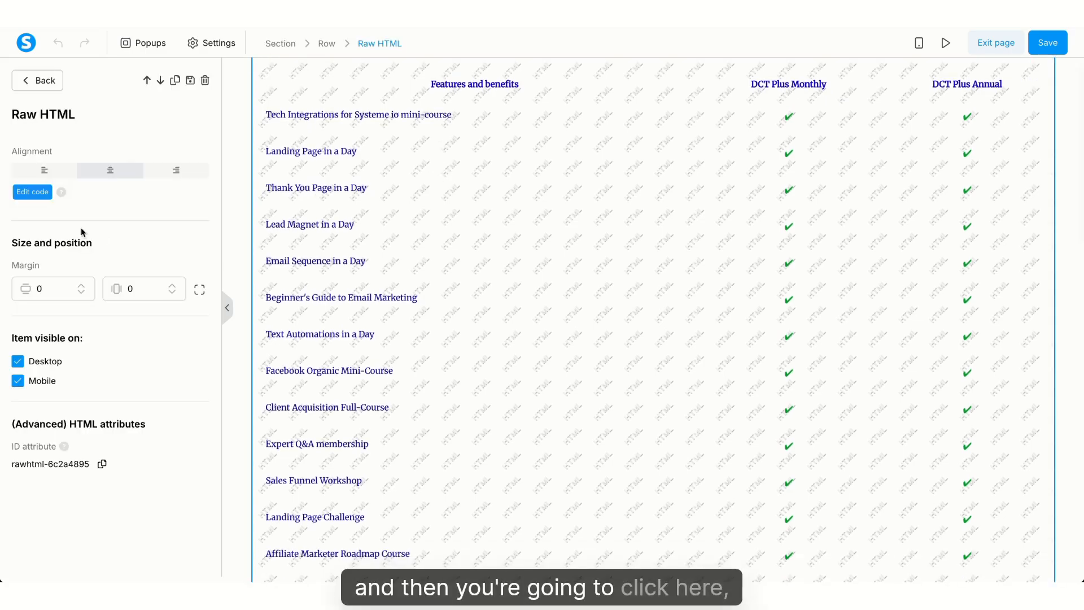
click(46, 195)
click(441, 159)
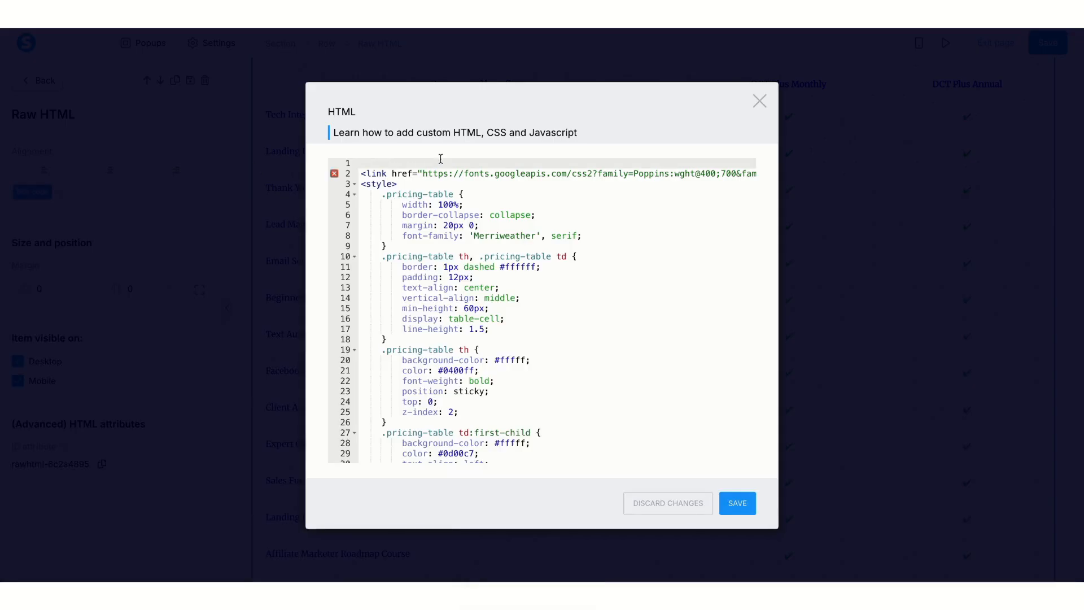
key(ctrl+a)
key(ctrl+v)
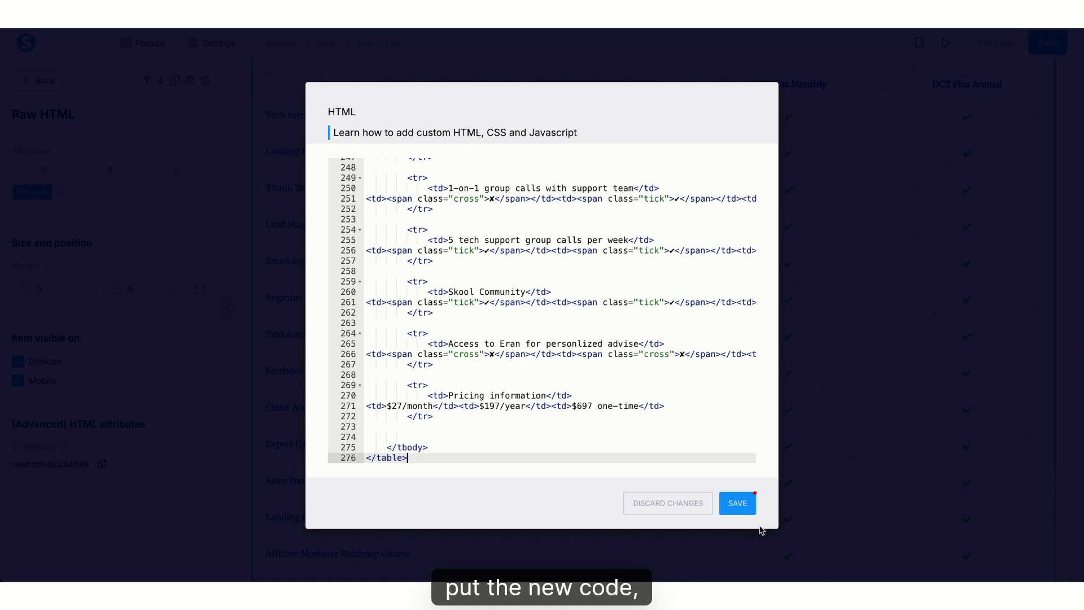
click(740, 506)
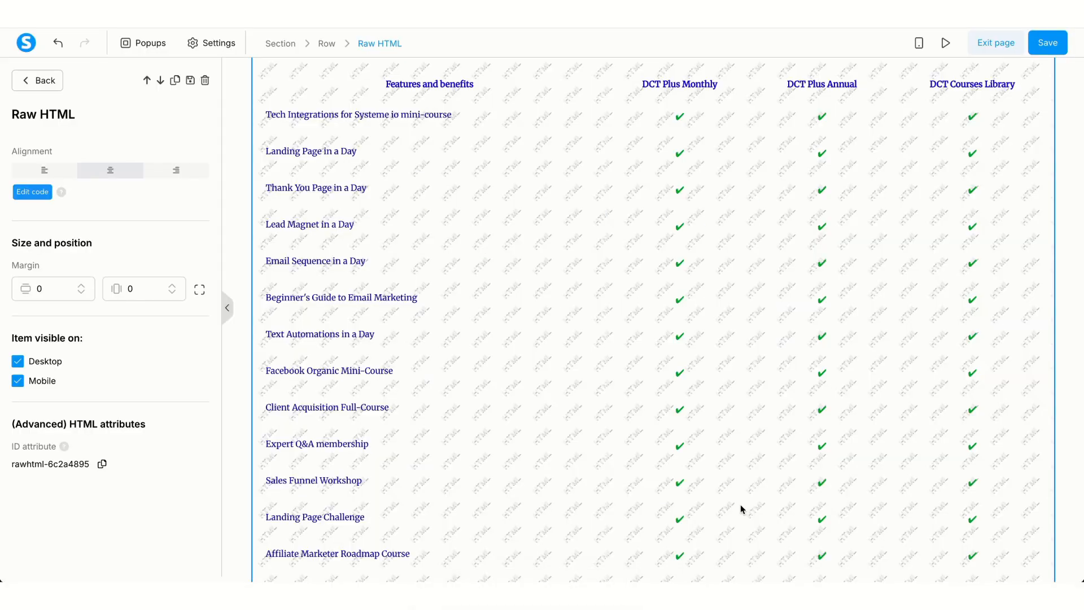
Save the page and check the preview's 'Features and benefits' table
click(1054, 47)
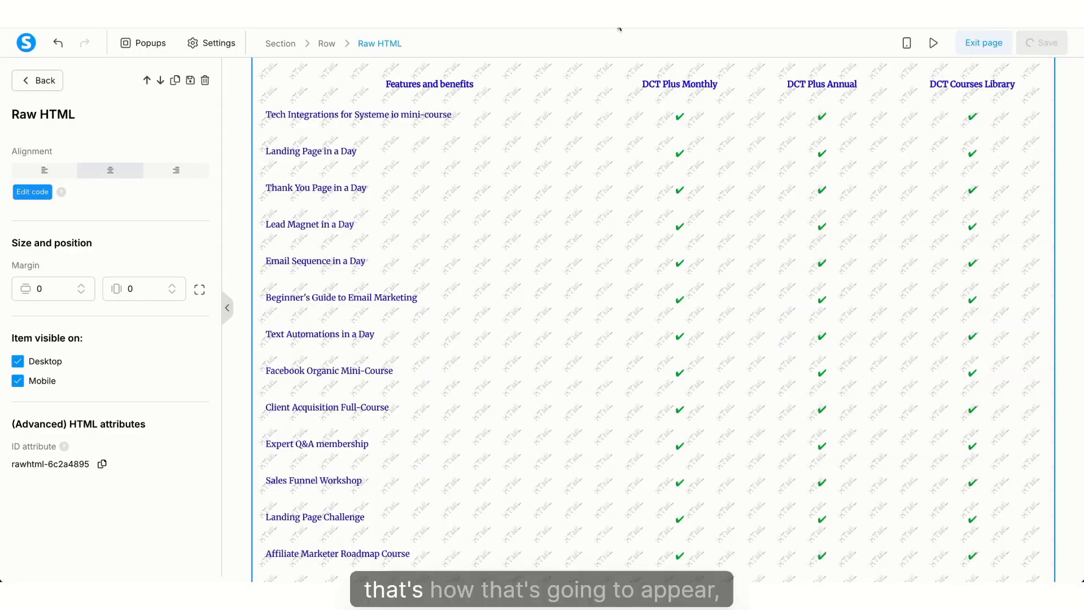
click(951, 49)
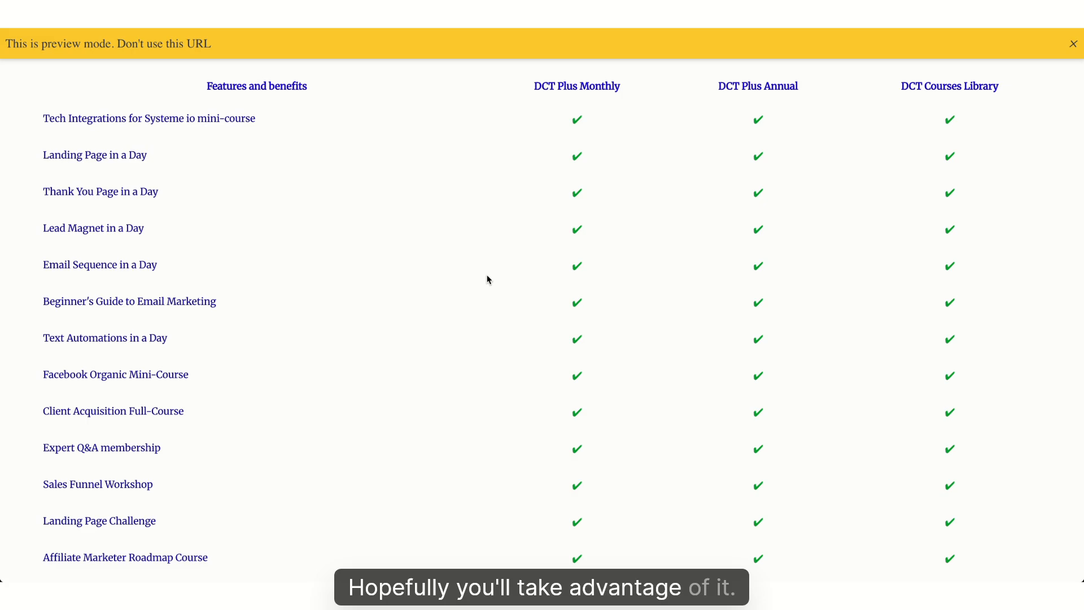
scroll(487, 276, down, 13)
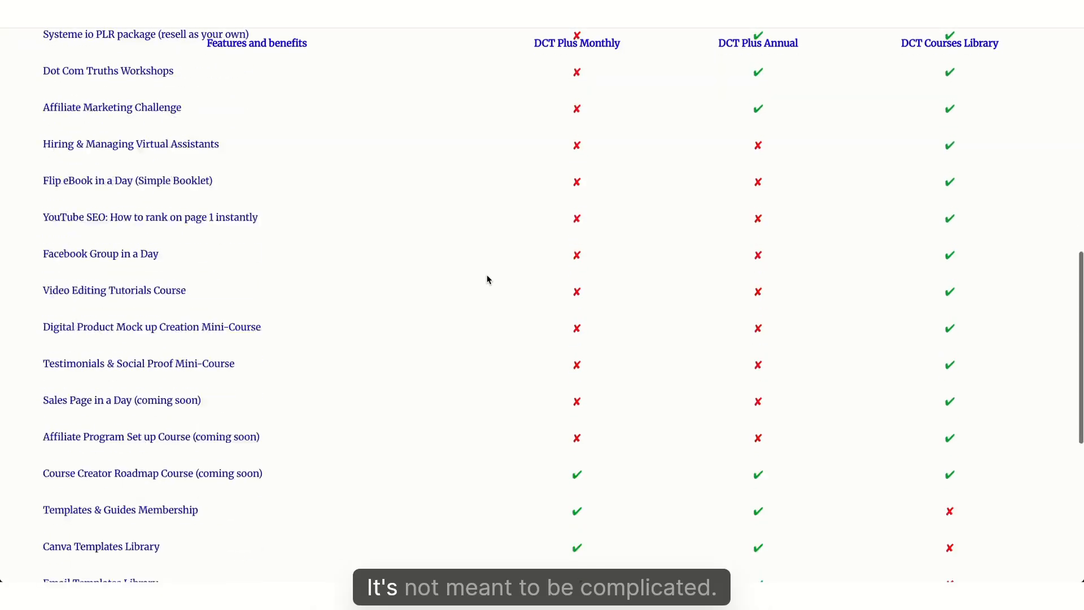
scroll(490, 287, up, 13)
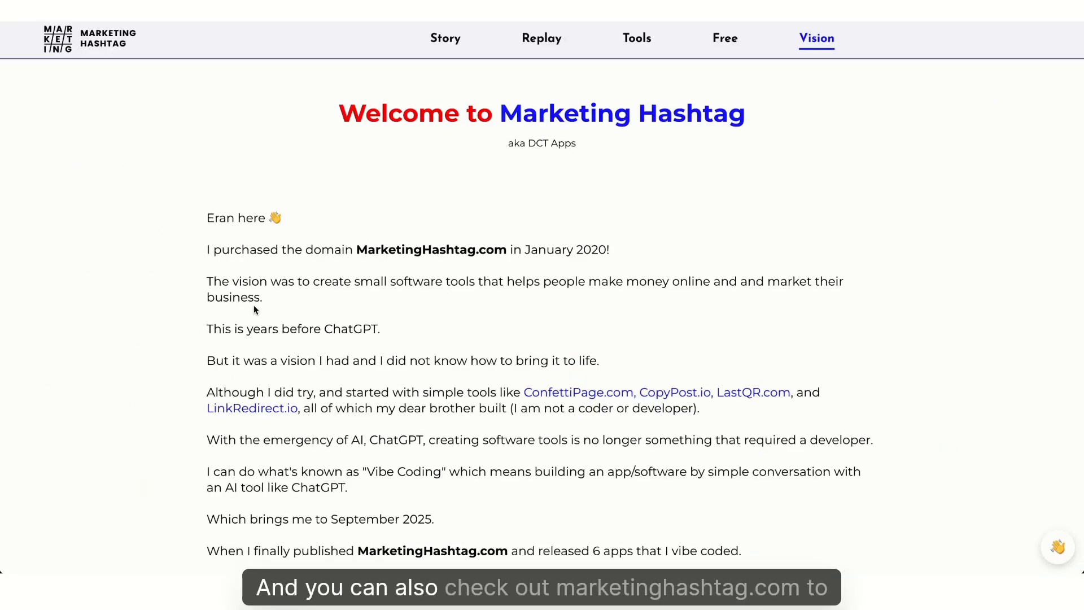
Scroll through the Vision page's DCT Apps launch video, app cards and Free Tools list
scroll(253, 305, down, 7)
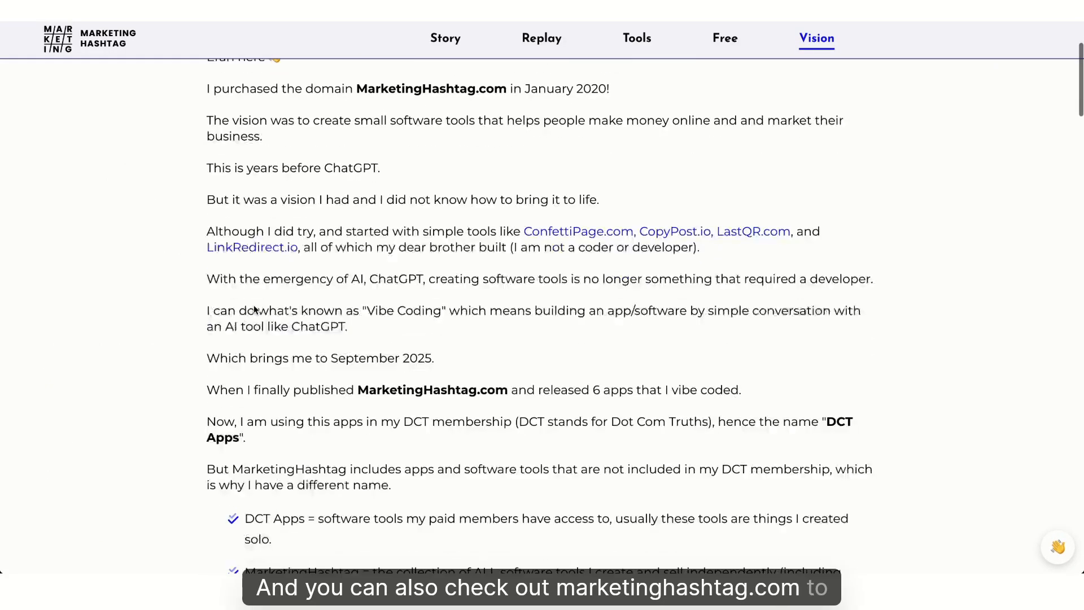
scroll(254, 305, down, 18)
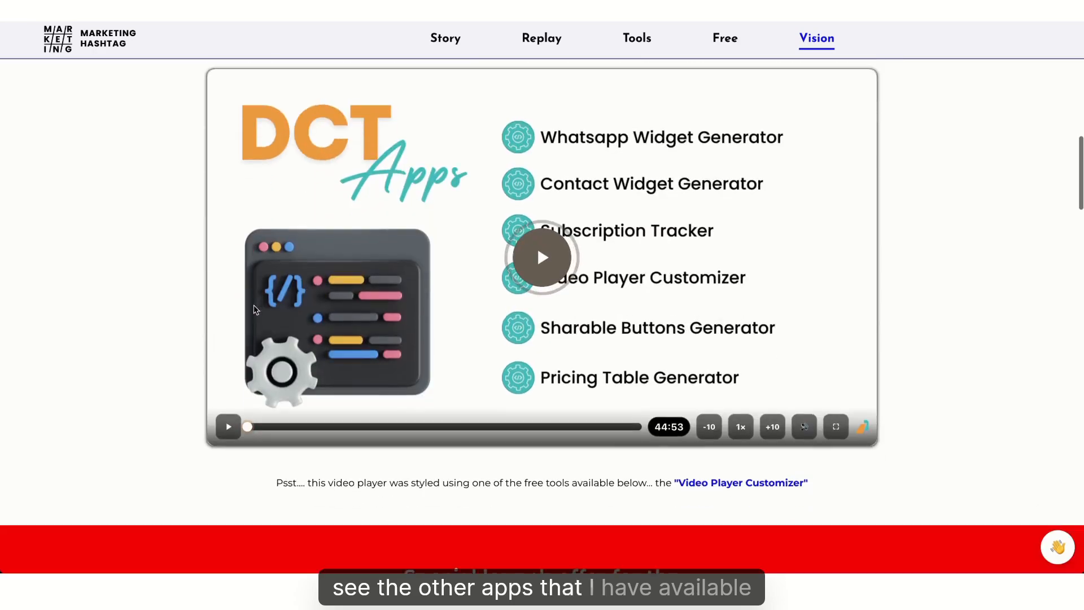
scroll(253, 309, down, 14)
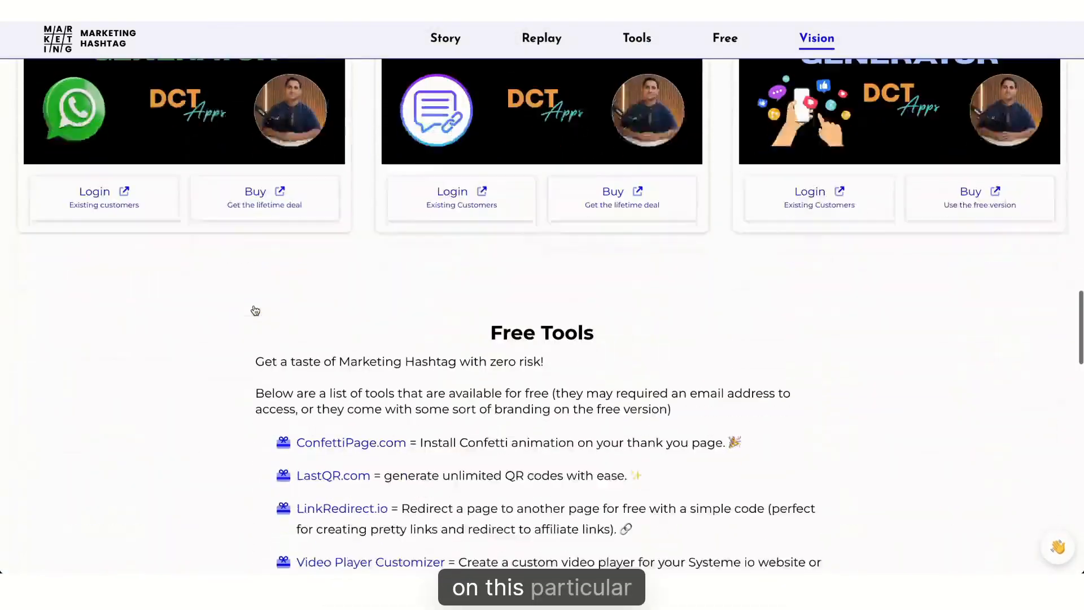
scroll(254, 309, down, 17)
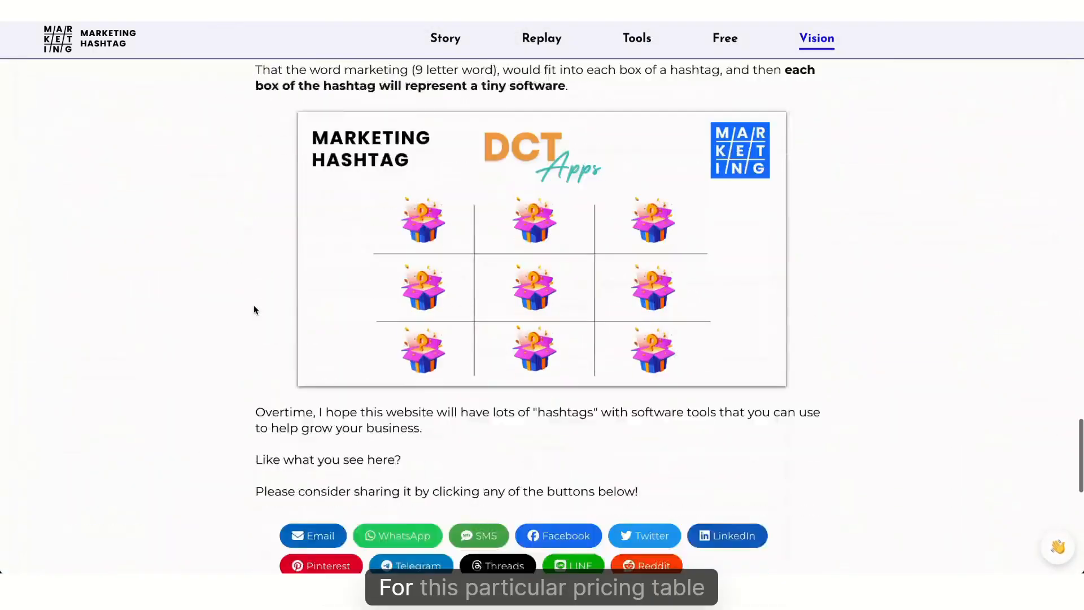
scroll(254, 309, up, 20)
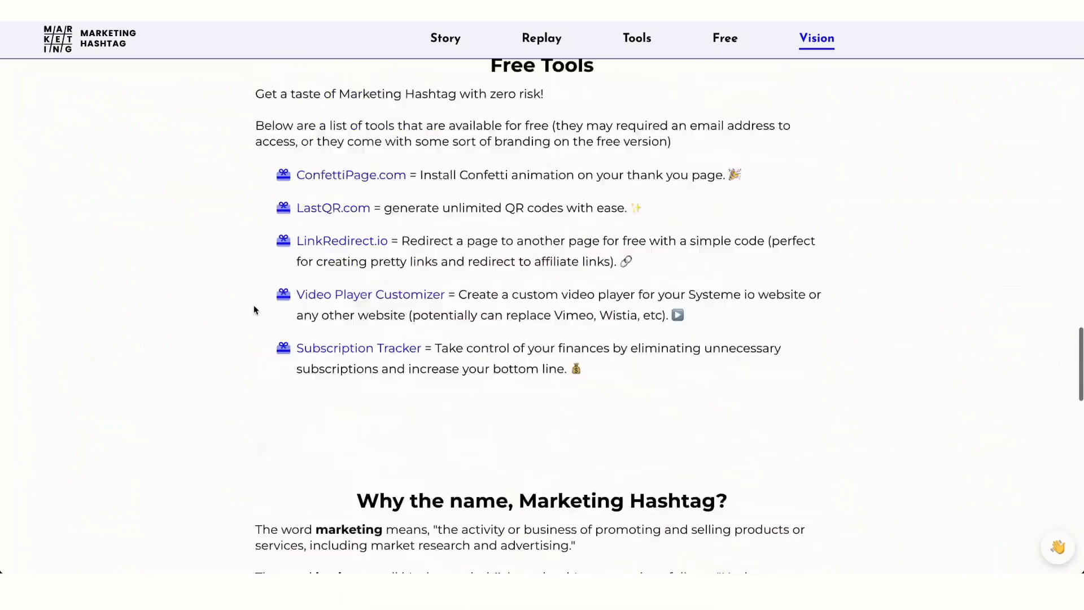
scroll(255, 310, up, 14)
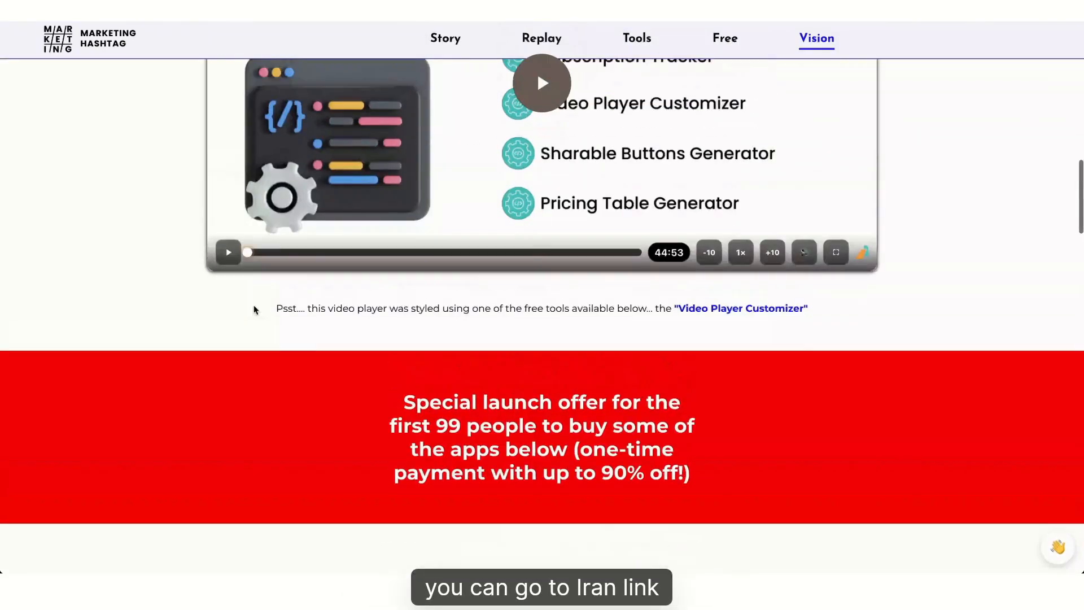
scroll(255, 310, up, 10)
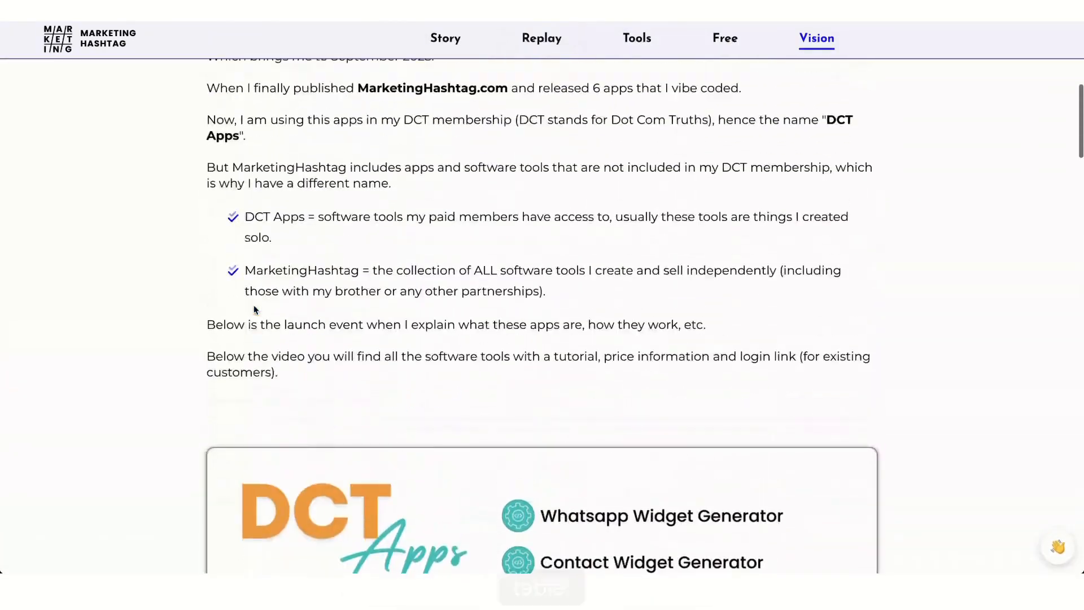